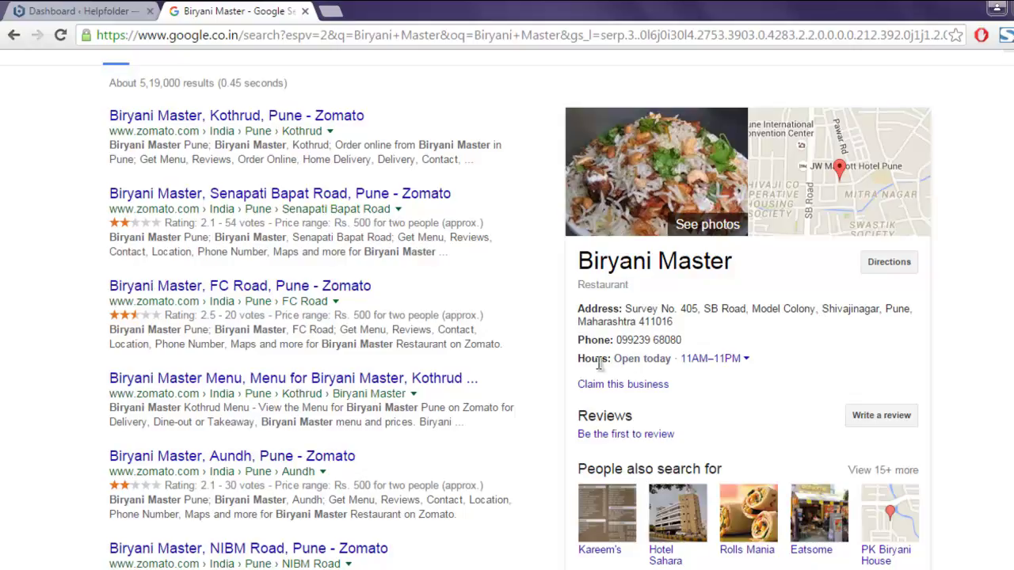
Step: Review Biryani Master's weekly hours on Google, then switch to the WordPress Dashboard and close Google
{"action": "left_click", "coordinate": [749, 361]}
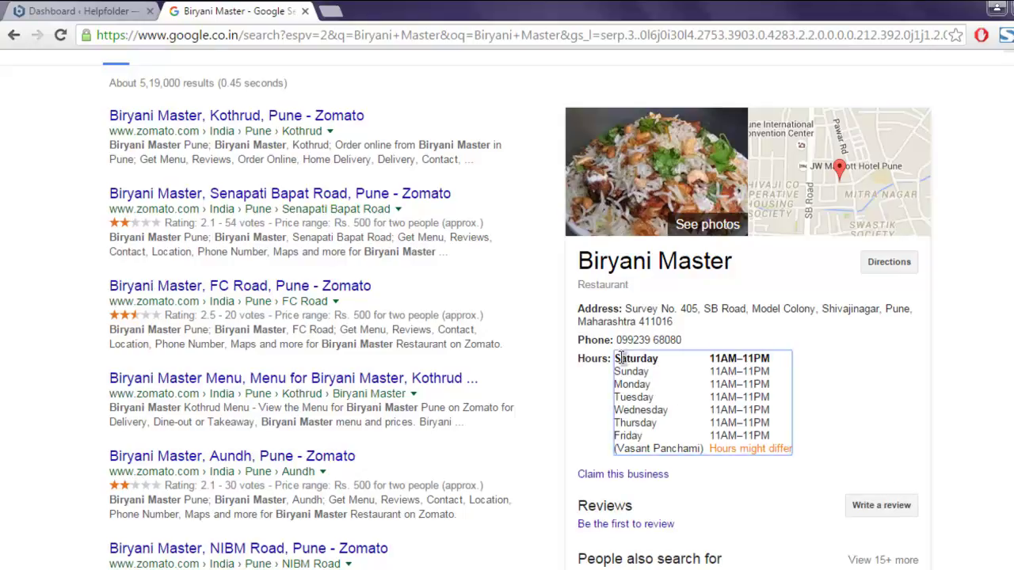
{"action": "left_click_drag", "start_coordinate": [636, 362], "coordinate": [689, 428]}
{"action": "left_click", "coordinate": [731, 361]}
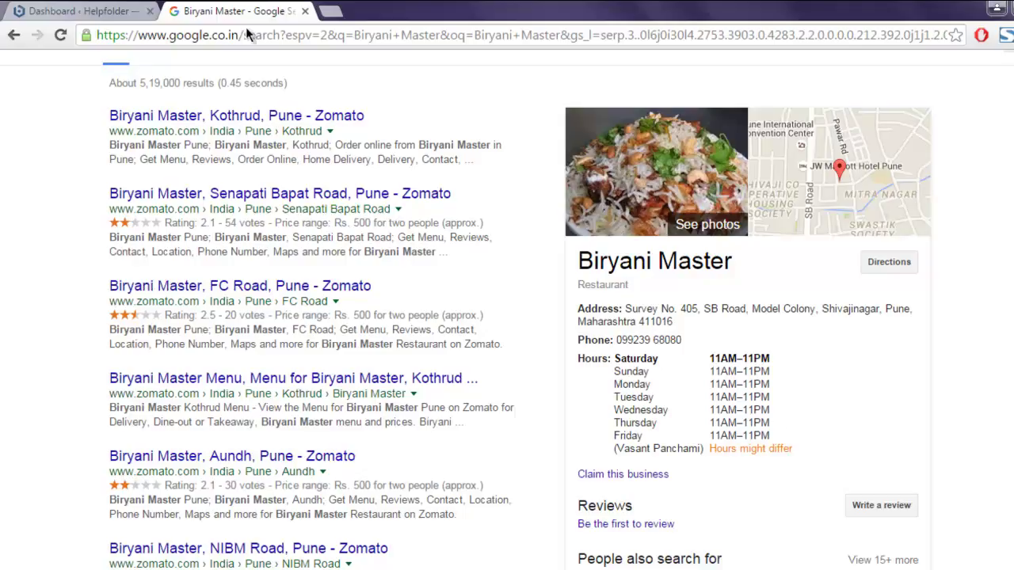
{"action": "left_click", "coordinate": [119, 11]}
{"action": "left_click", "coordinate": [304, 11]}
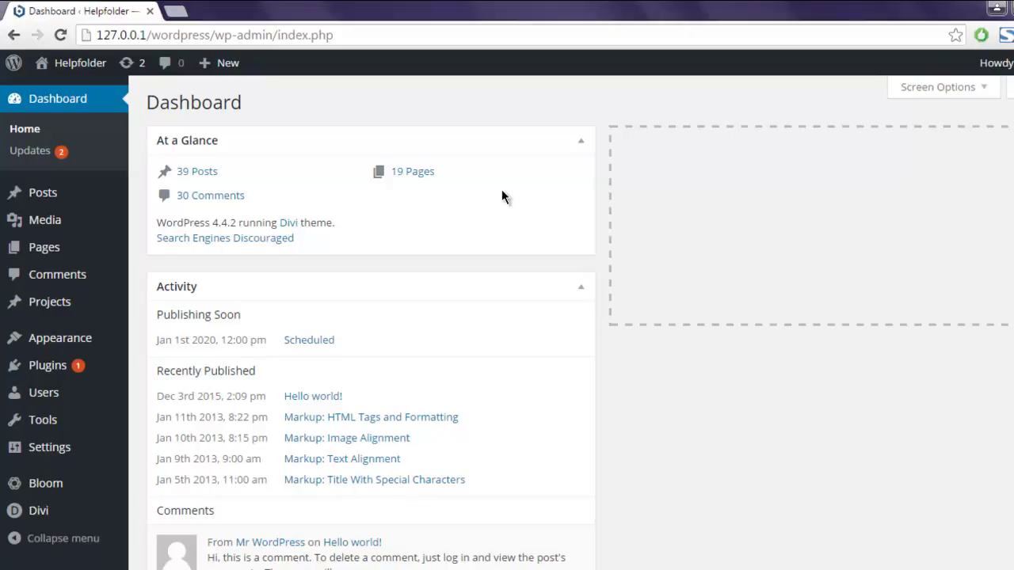
{"action": "mouse_move", "coordinate": [47, 365]}
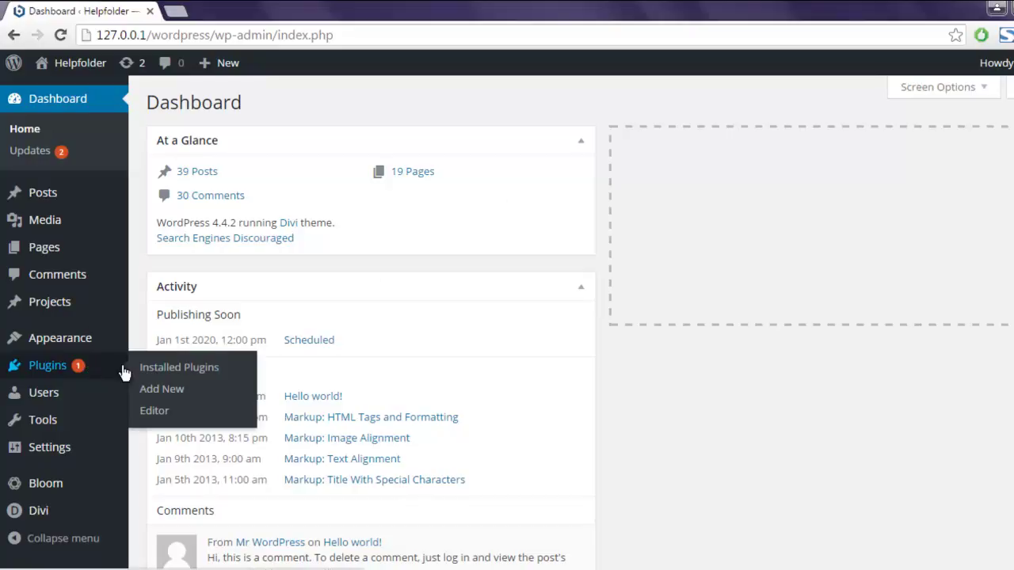
Step: Search the Add Plugins directory for 'Business opening hours'
{"action": "left_click", "coordinate": [176, 389]}
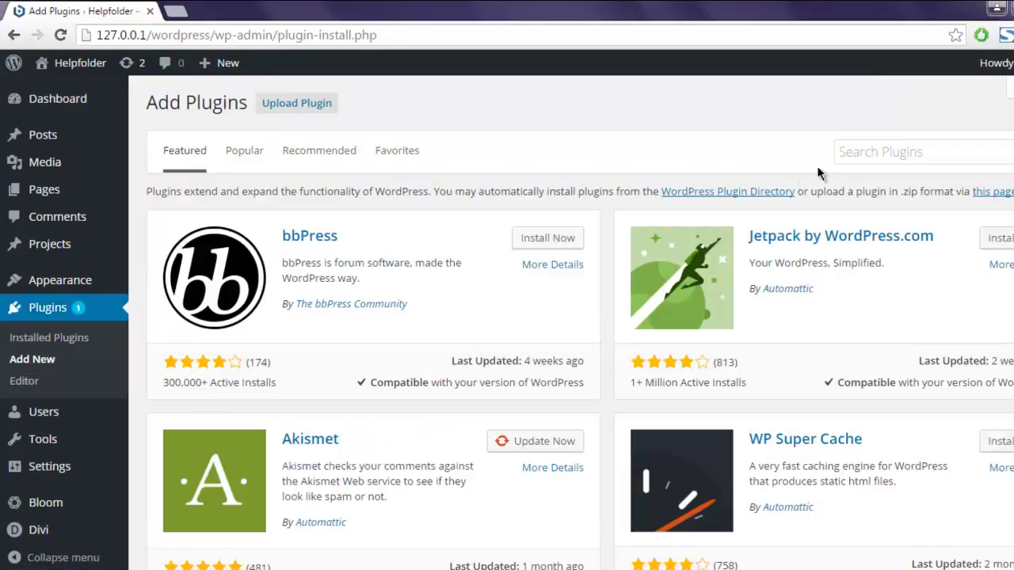
{"action": "left_click", "coordinate": [863, 151]}
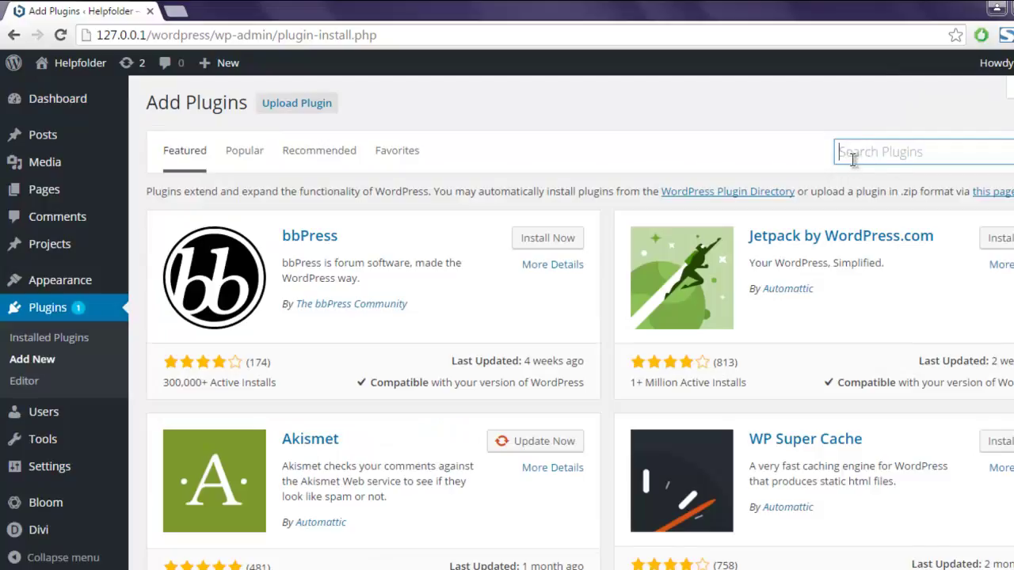
{"action": "type", "text": "Business open"}
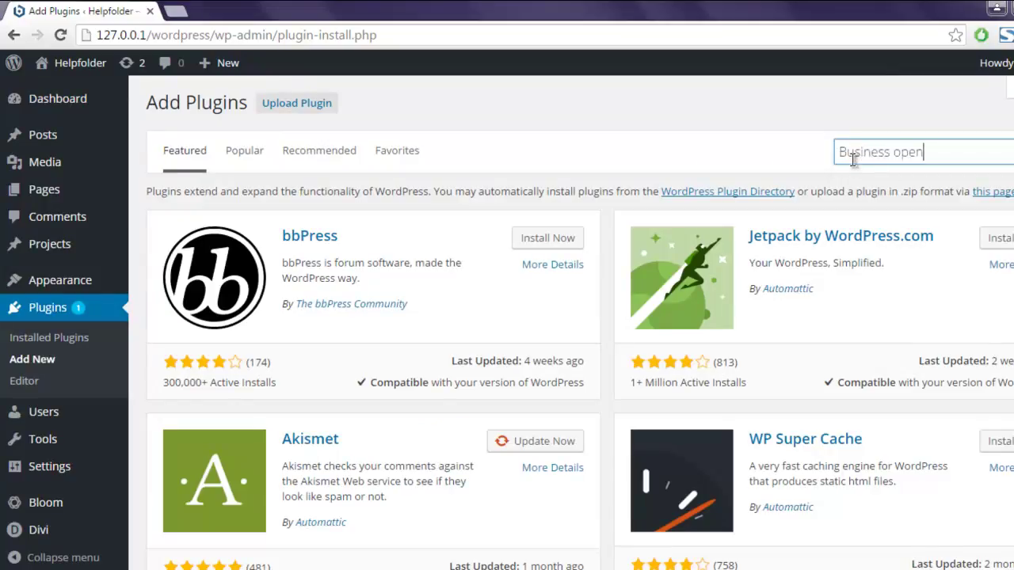
{"action": "type", "text": "ing hours"}
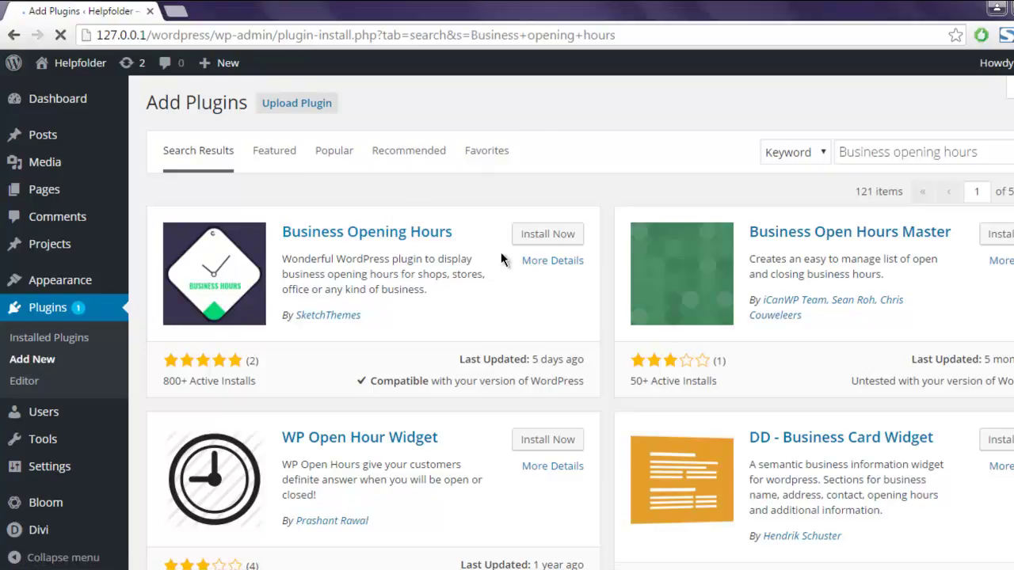
Step: Install and activate the Business Opening Hours plugin, listed as Business Hours Lite
{"action": "left_click", "coordinate": [546, 235]}
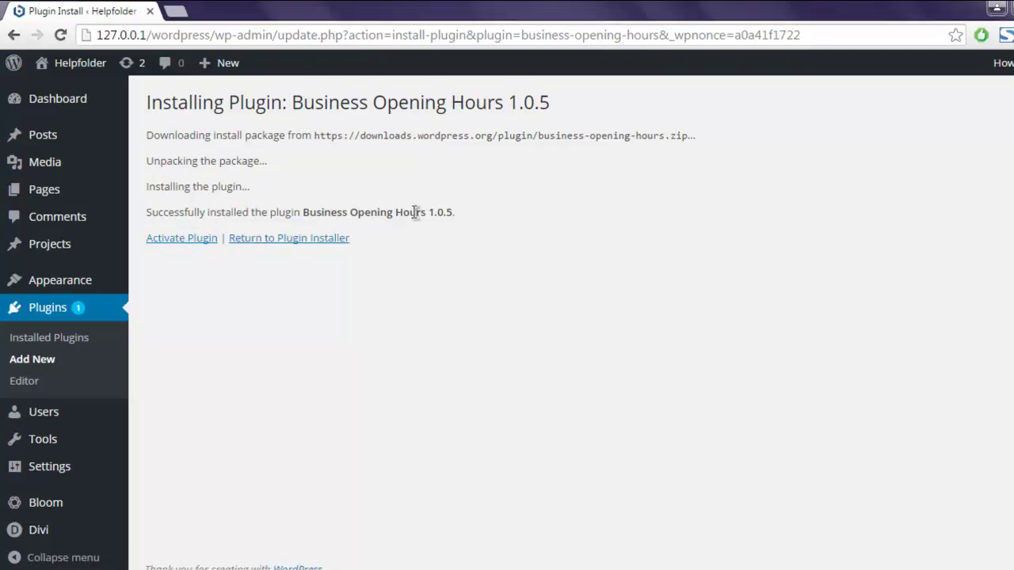
{"action": "left_click", "coordinate": [191, 241]}
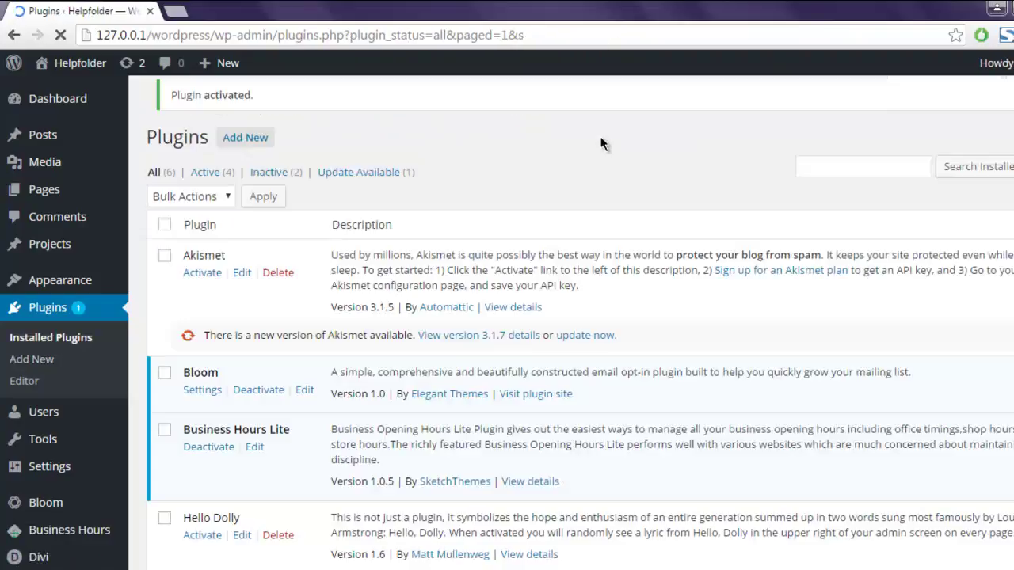
{"action": "scroll", "coordinate": [600, 143], "scroll_direction": "down", "scroll_amount": 1}
{"action": "scroll", "coordinate": [601, 143], "scroll_direction": "down", "scroll_amount": 2}
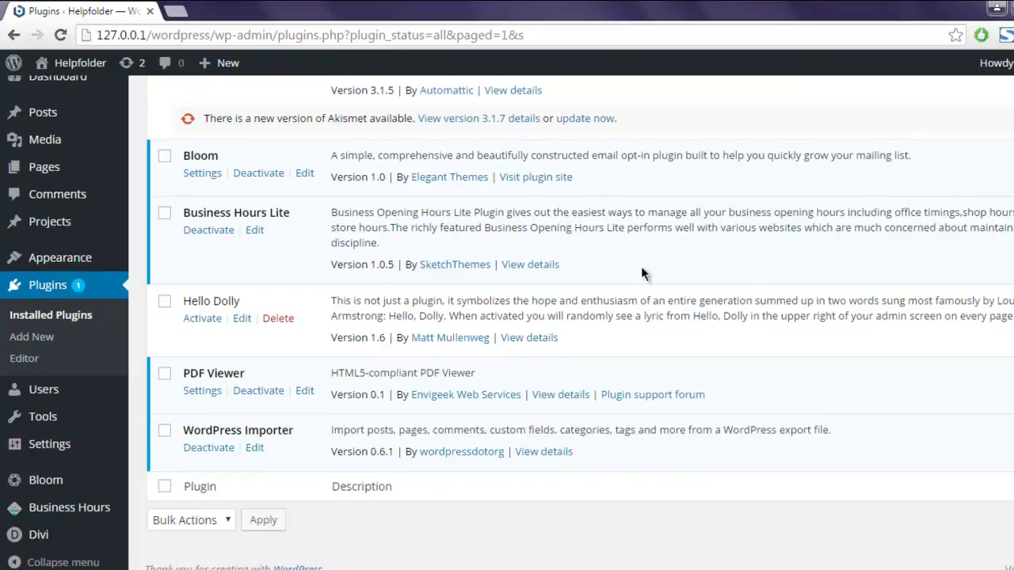
Step: Set the Business Hours timezone to (UTC+05:30) Kolkata and choose the 12-hour time format
{"action": "left_click", "coordinate": [73, 513]}
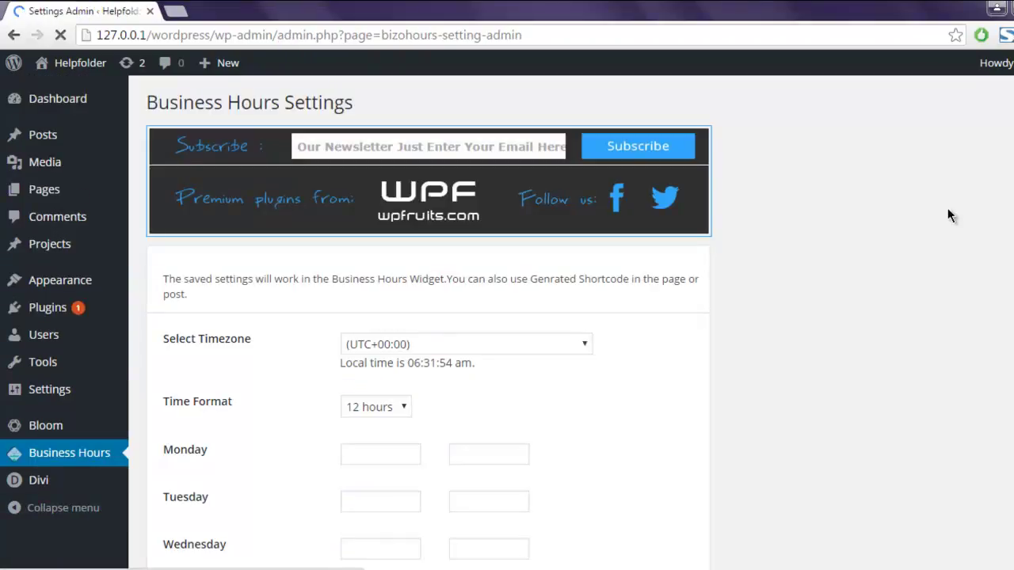
{"action": "scroll", "coordinate": [949, 210], "scroll_direction": "down", "scroll_amount": 2}
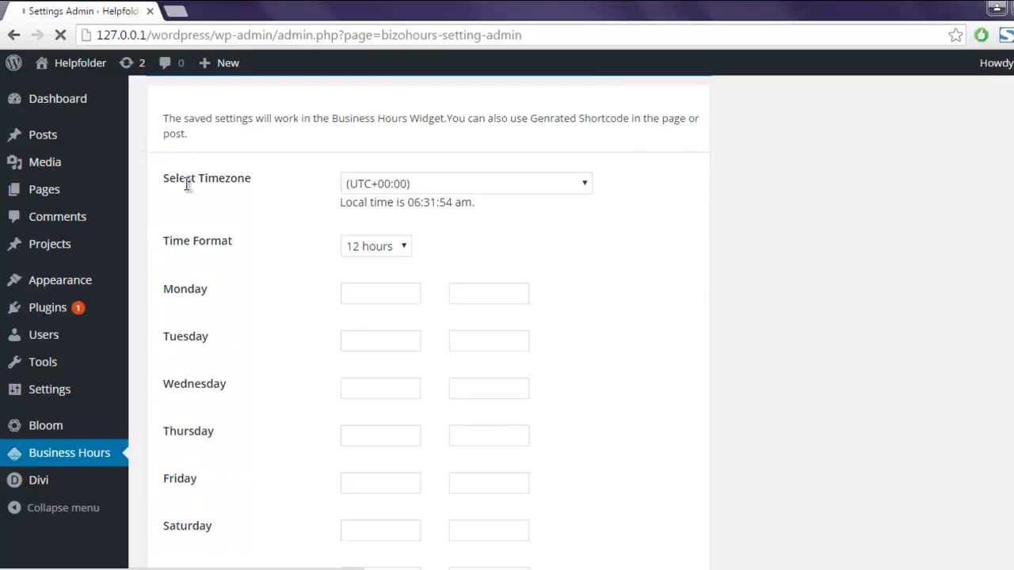
{"action": "left_click", "coordinate": [400, 182]}
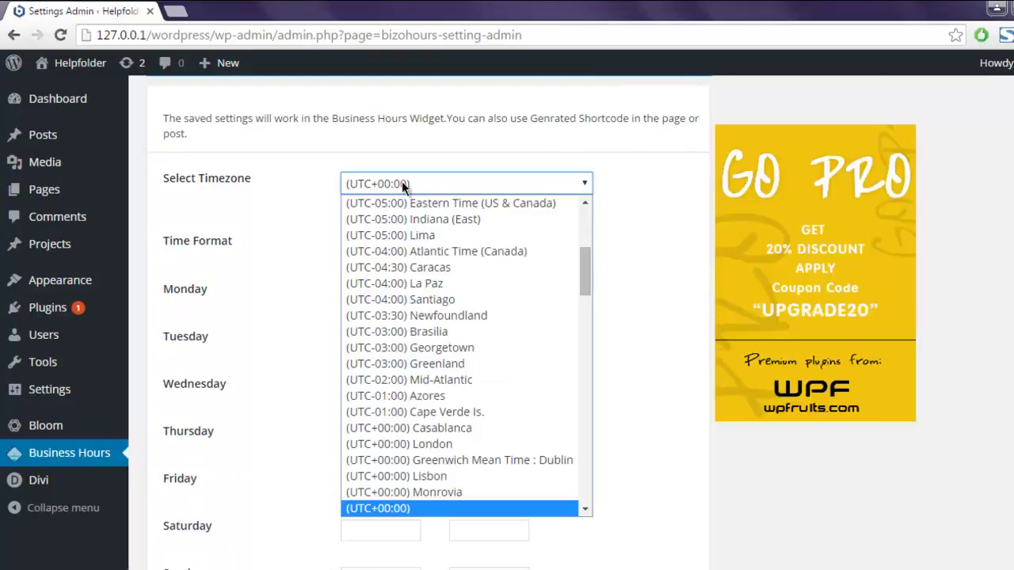
{"action": "scroll", "coordinate": [496, 259], "scroll_direction": "down", "scroll_amount": 15}
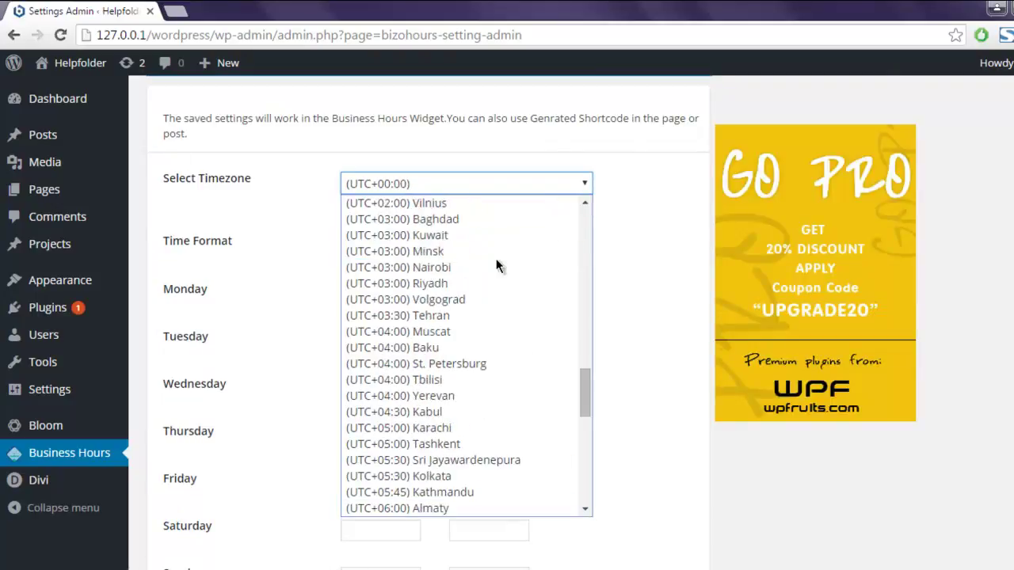
{"action": "scroll", "coordinate": [496, 258], "scroll_direction": "down", "scroll_amount": 10}
{"action": "scroll", "coordinate": [496, 259], "scroll_direction": "down", "scroll_amount": 6}
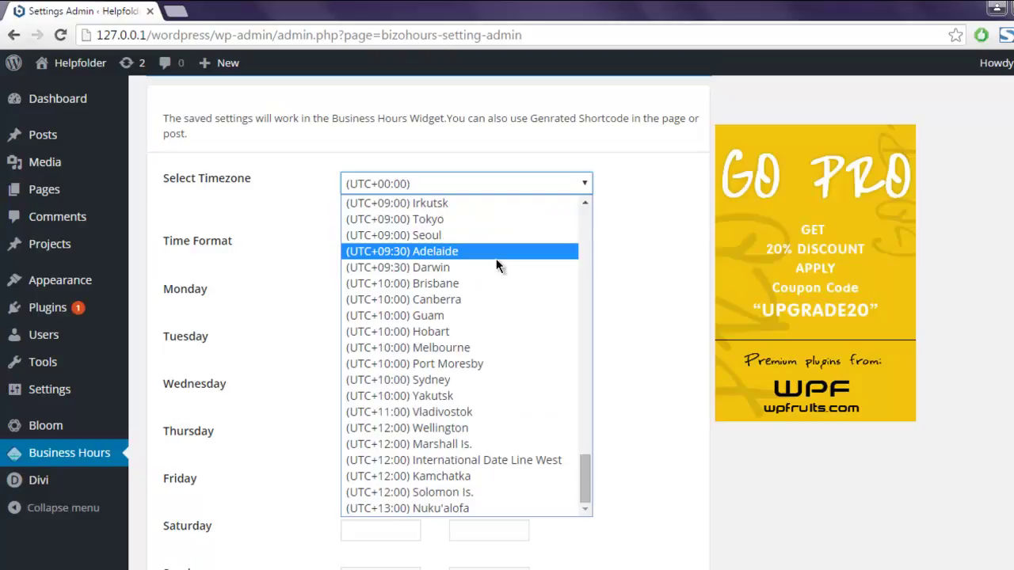
{"action": "scroll", "coordinate": [496, 258], "scroll_direction": "up", "scroll_amount": 3}
{"action": "scroll", "coordinate": [496, 258], "scroll_direction": "up", "scroll_amount": 3}
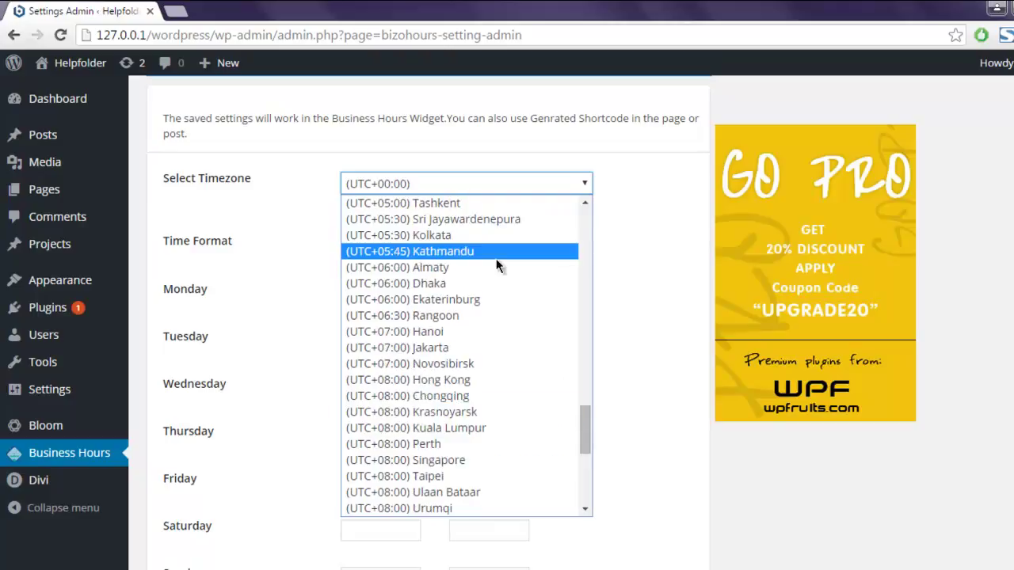
{"action": "left_click", "coordinate": [415, 236]}
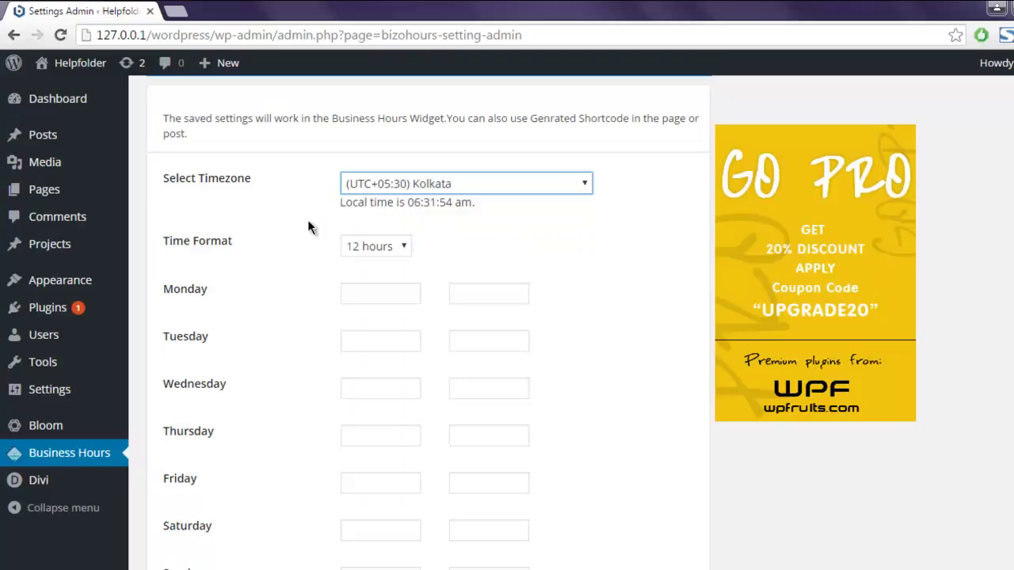
{"action": "left_click", "coordinate": [323, 254]}
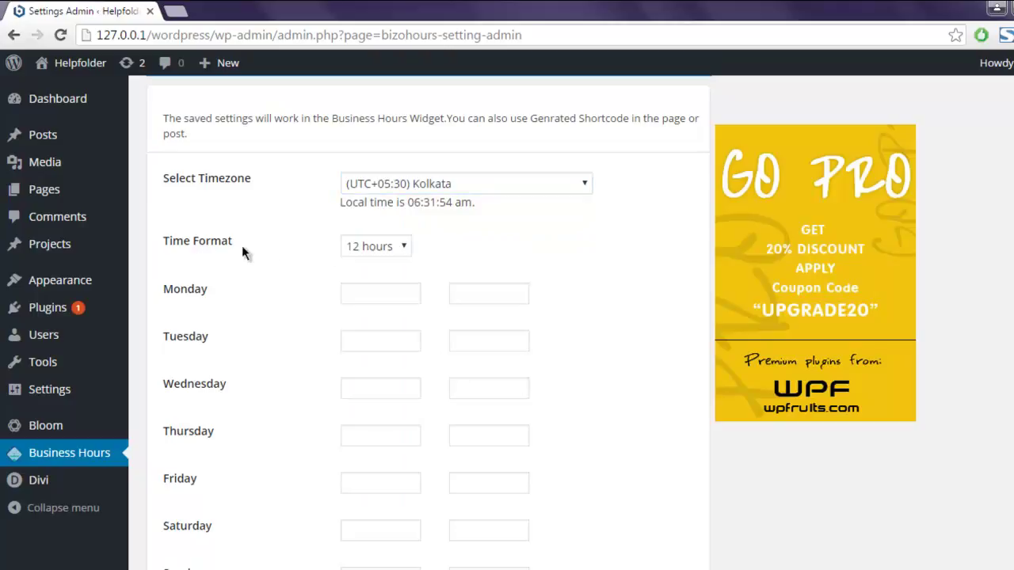
{"action": "left_click", "coordinate": [378, 246]}
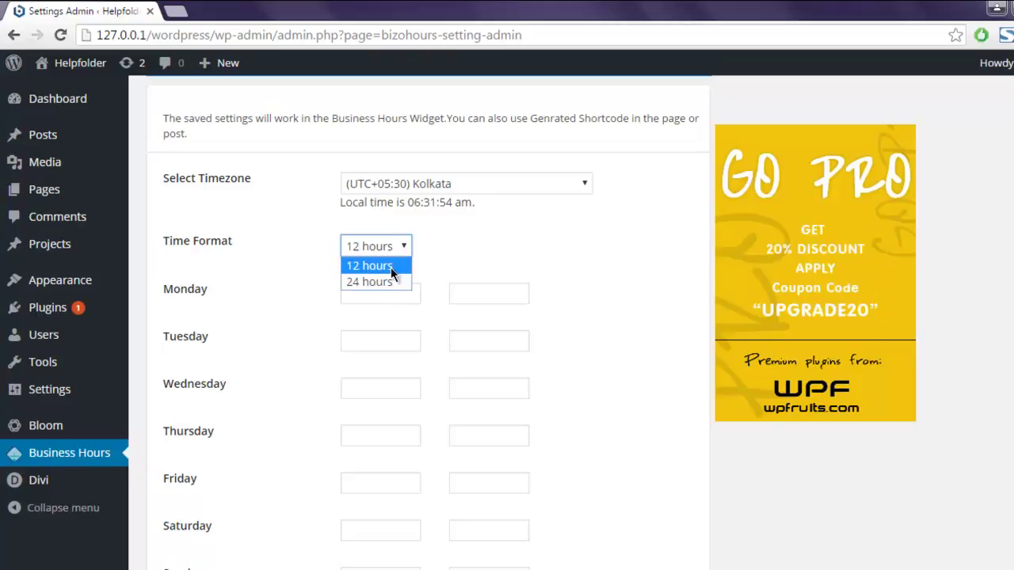
Step: Keep the 12-hour format and set Monday's hours to 09:00 AM–06:00 PM
{"action": "left_click", "coordinate": [391, 268]}
{"action": "left_click", "coordinate": [383, 291]}
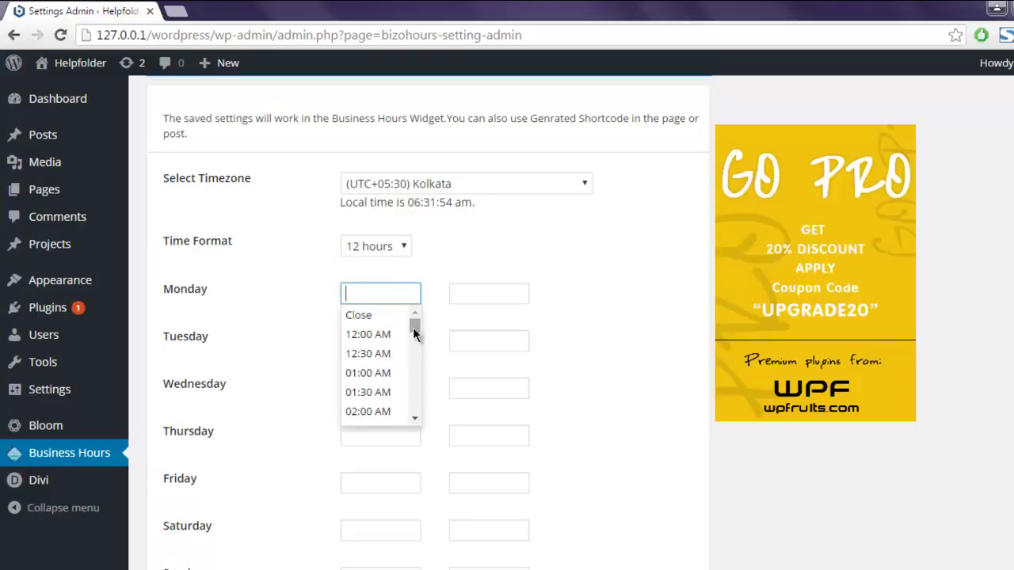
{"action": "left_click_drag", "start_coordinate": [414, 326], "coordinate": [413, 346]}
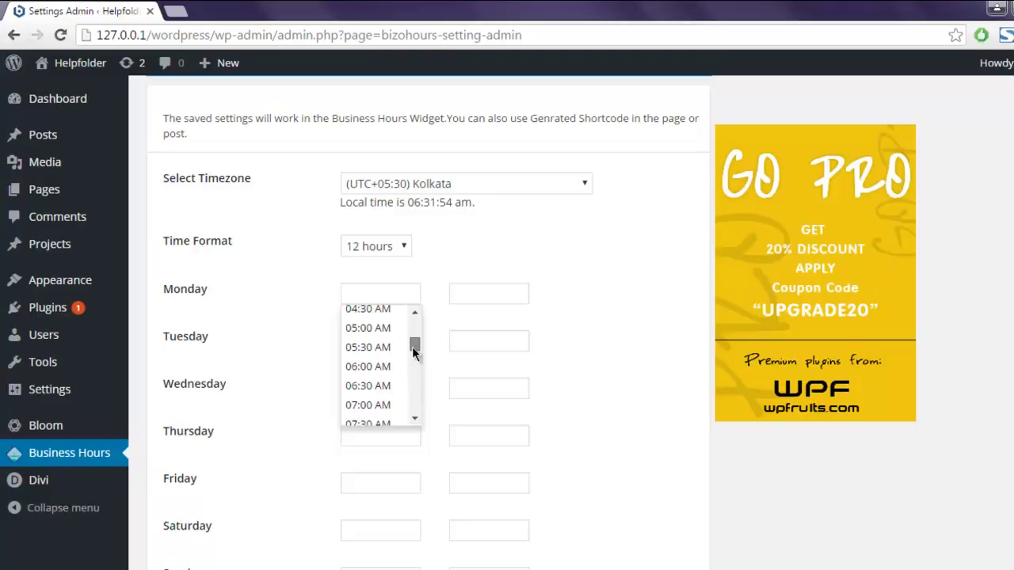
{"action": "left_click_drag", "start_coordinate": [413, 346], "coordinate": [411, 354]}
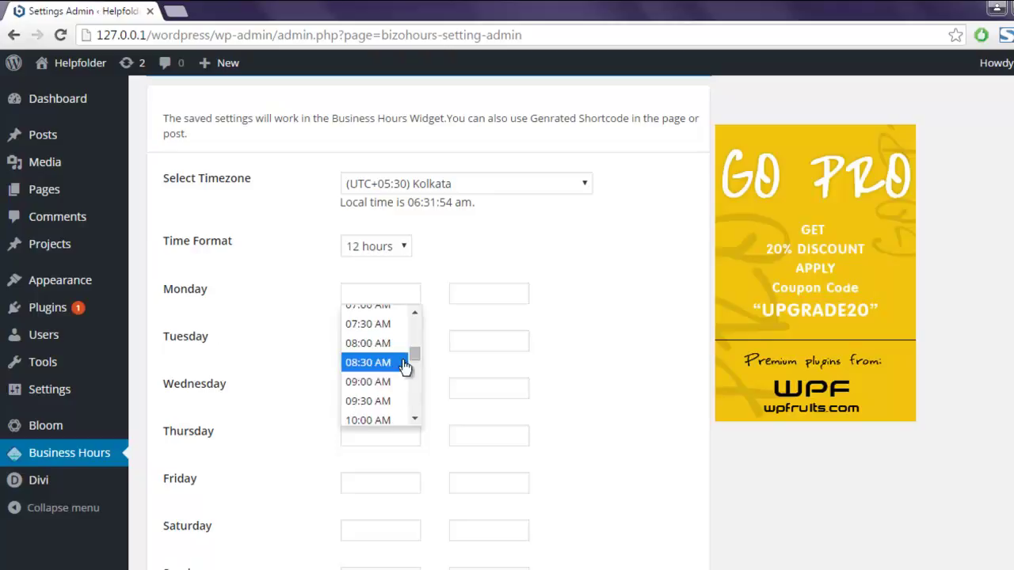
{"action": "left_click", "coordinate": [368, 382]}
{"action": "left_click", "coordinate": [489, 294]}
{"action": "left_click_drag", "start_coordinate": [518, 327], "coordinate": [522, 390]}
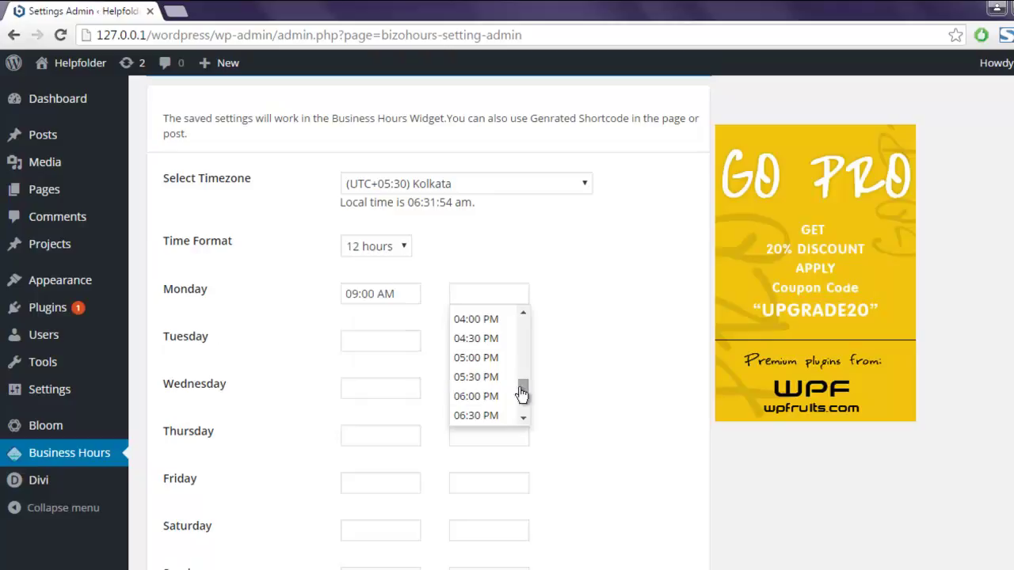
{"action": "left_click", "coordinate": [476, 396]}
Step: Set Tuesday's hours to 09:00 AM–06:00 PM
{"action": "left_click", "coordinate": [392, 341]}
{"action": "left_click_drag", "start_coordinate": [414, 378], "coordinate": [417, 411]}
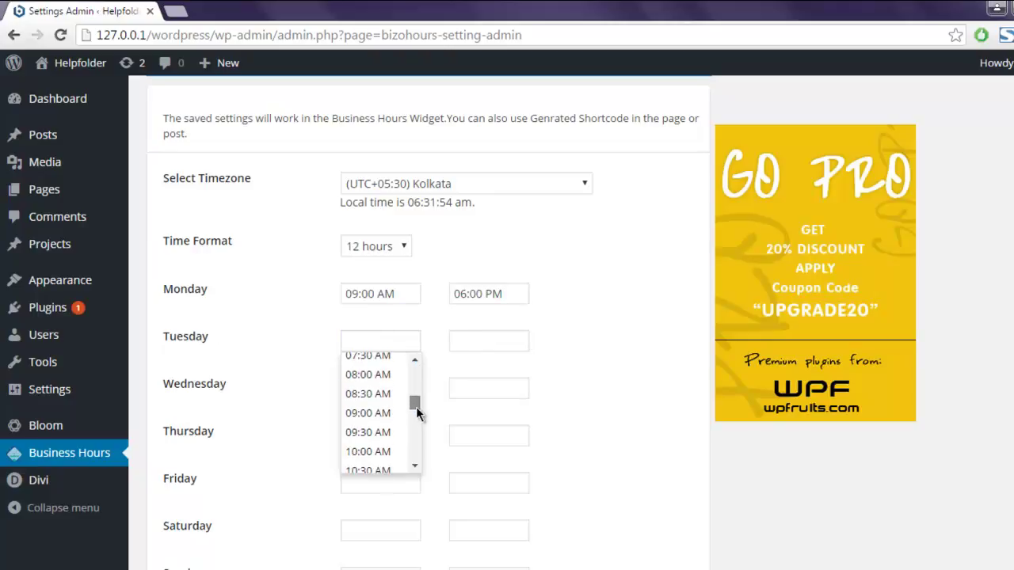
{"action": "left_click", "coordinate": [400, 414]}
{"action": "scroll", "coordinate": [557, 318], "scroll_direction": "down", "scroll_amount": 1}
{"action": "left_click", "coordinate": [490, 255]}
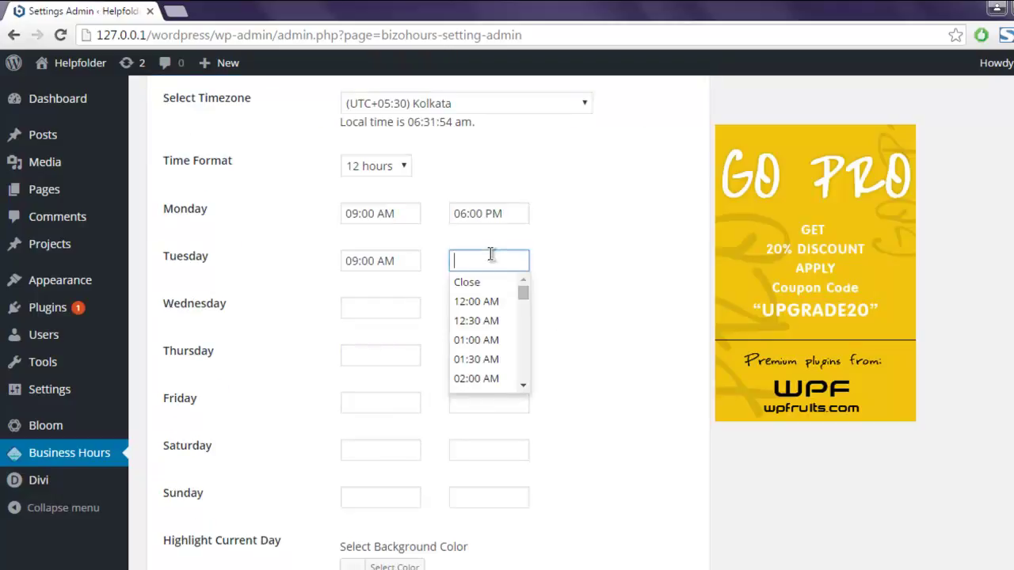
{"action": "left_click_drag", "start_coordinate": [523, 293], "coordinate": [519, 356]}
{"action": "left_click", "coordinate": [500, 341]}
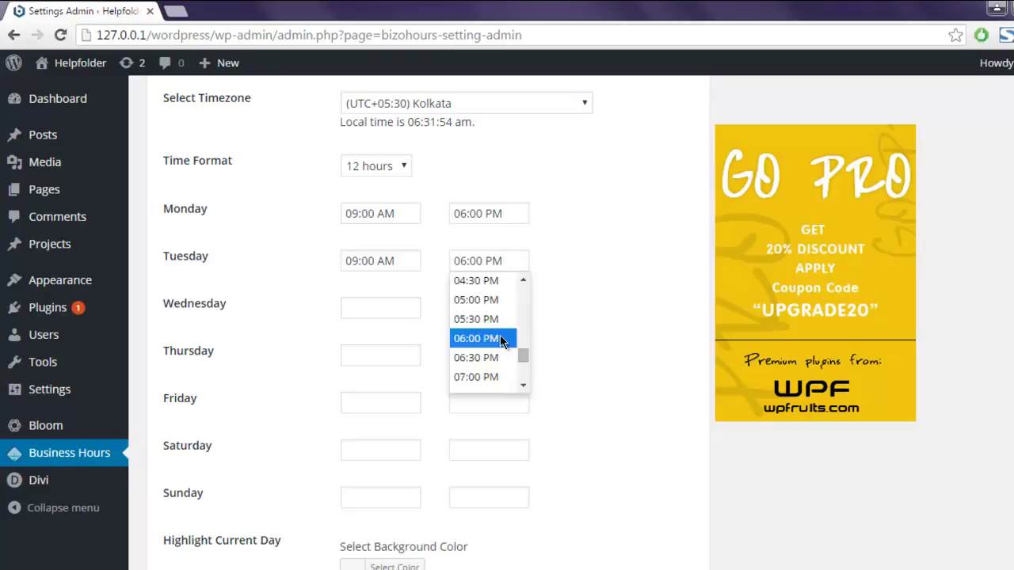
Step: Set Wednesday's hours to 09:00 AM–06:00 PM
{"action": "left_click", "coordinate": [364, 308]}
{"action": "left_click_drag", "start_coordinate": [415, 337], "coordinate": [415, 373]}
{"action": "left_click", "coordinate": [386, 338]}
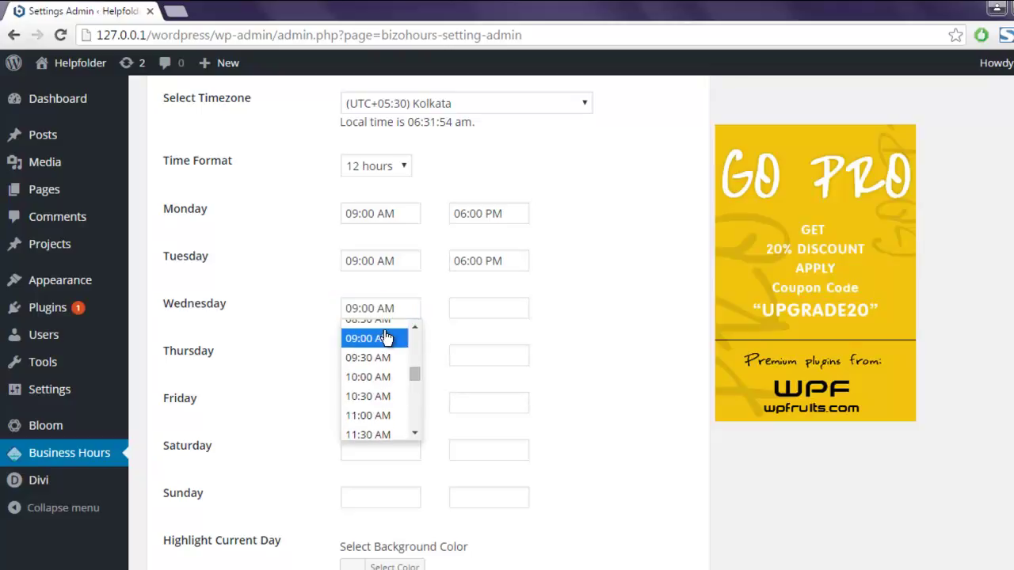
{"action": "left_click", "coordinate": [476, 309]}
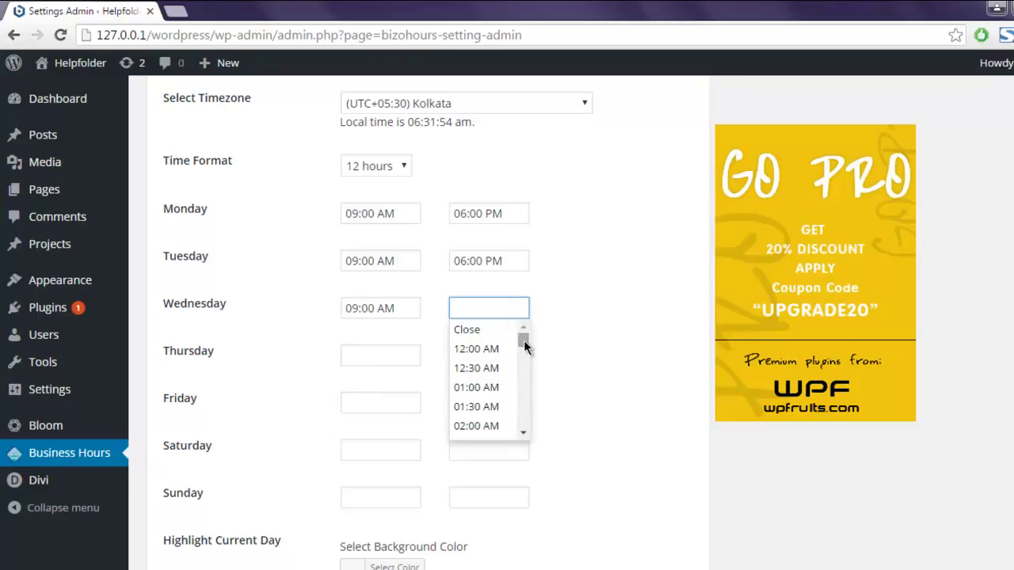
{"action": "left_click_drag", "start_coordinate": [525, 346], "coordinate": [529, 397]}
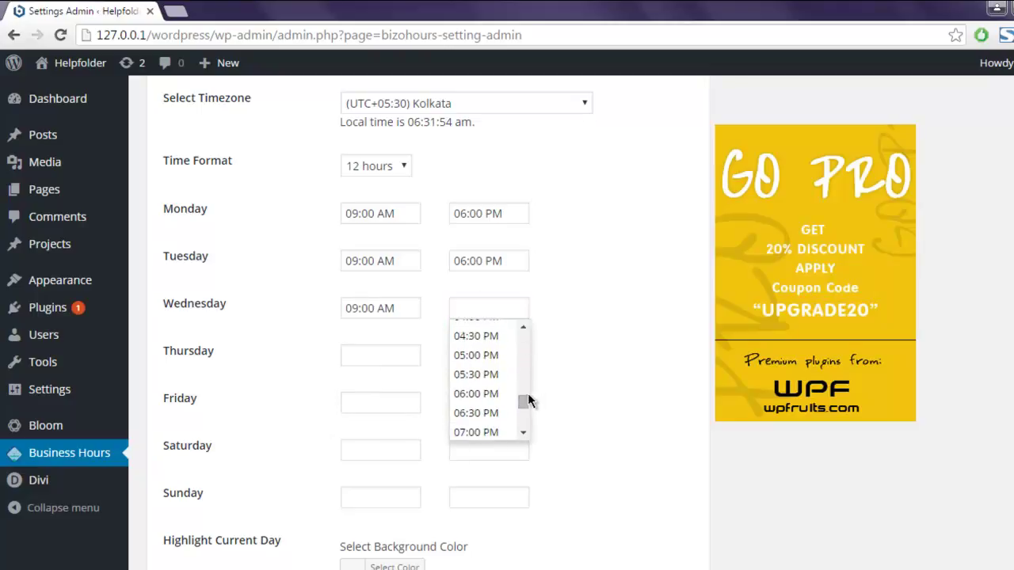
{"action": "left_click", "coordinate": [487, 394]}
{"action": "scroll", "coordinate": [389, 340], "scroll_direction": "down", "scroll_amount": 2}
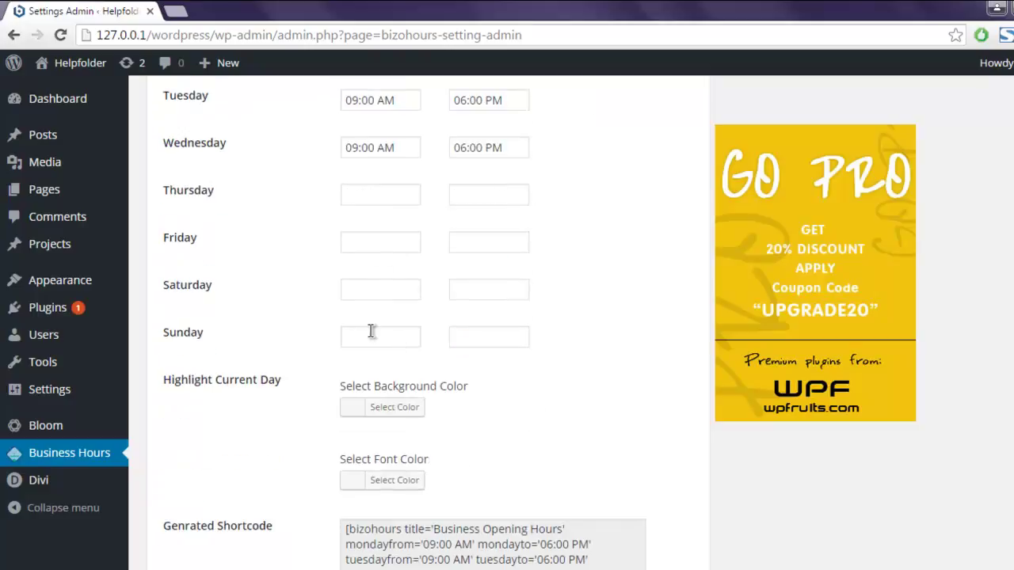
Step: Mark Sunday as Close and set Saturday's hours to 09:30 AM–04:00 PM
{"action": "left_click", "coordinate": [385, 336]}
{"action": "left_click", "coordinate": [385, 356]}
{"action": "left_click", "coordinate": [466, 337]}
{"action": "left_click", "coordinate": [487, 357]}
{"action": "left_click", "coordinate": [379, 292]}
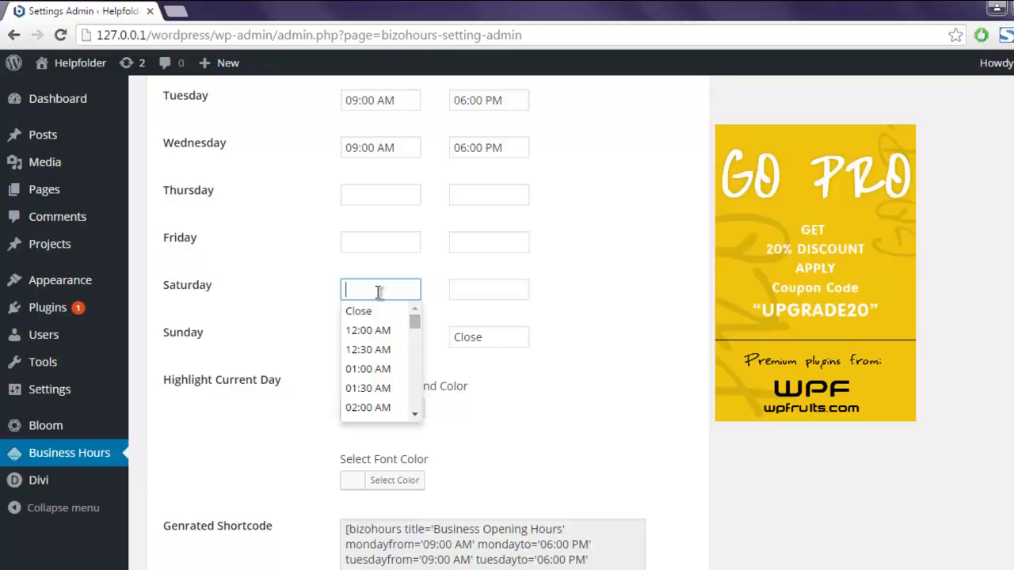
{"action": "mouse_move", "coordinate": [415, 323]}
{"action": "left_mouse_down"}
{"action": "mouse_move", "coordinate": [411, 379]}
{"action": "mouse_move", "coordinate": [412, 339]}
{"action": "left_mouse_up"}
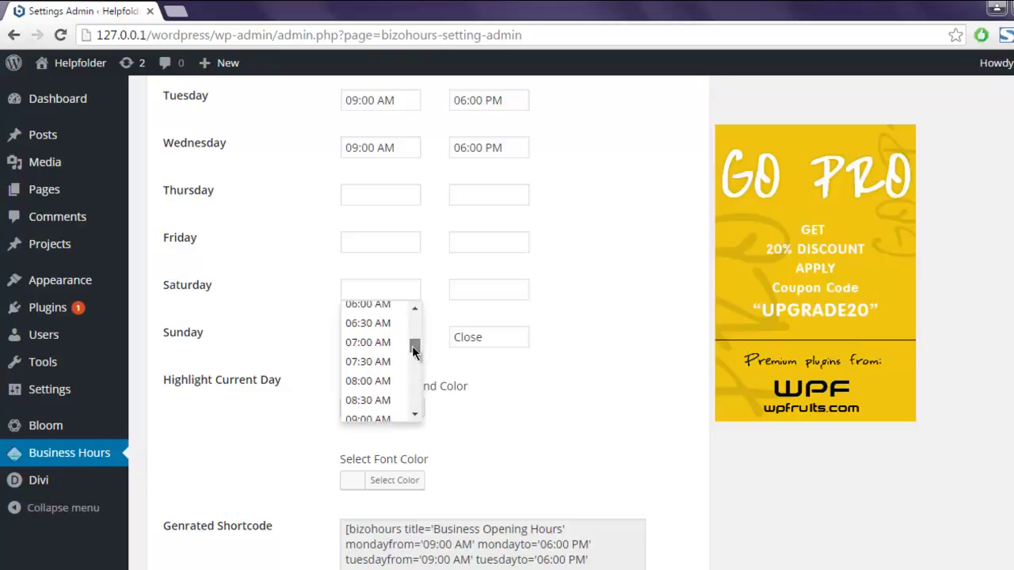
{"action": "left_click_drag", "start_coordinate": [414, 353], "coordinate": [413, 359]}
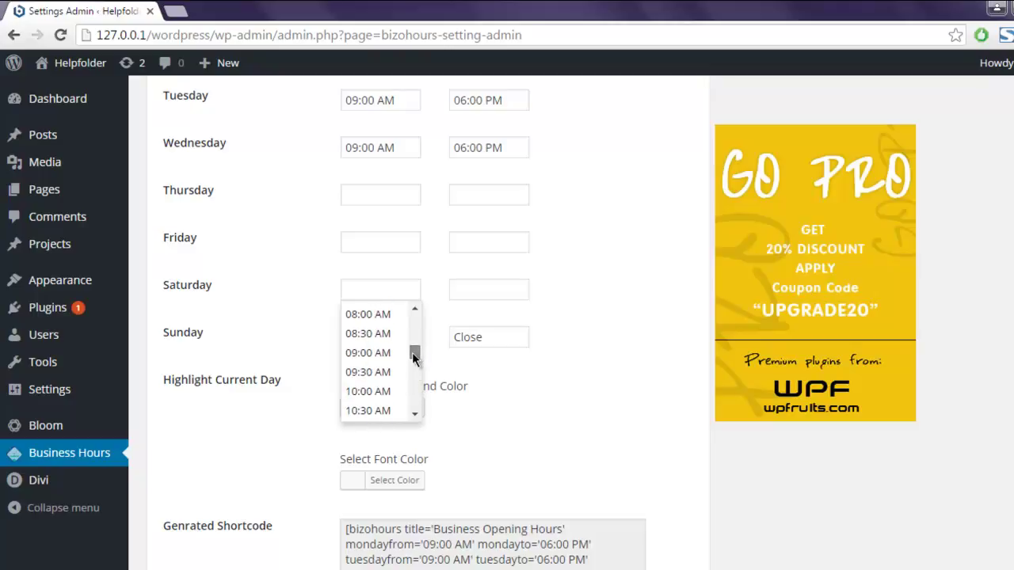
{"action": "left_click", "coordinate": [368, 372]}
{"action": "left_click", "coordinate": [466, 290]}
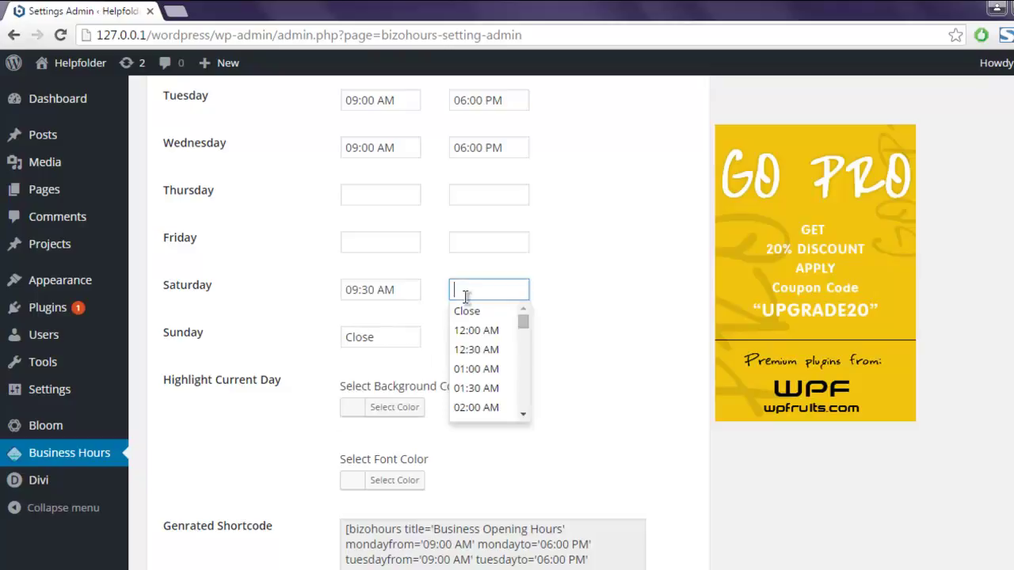
{"action": "left_click_drag", "start_coordinate": [523, 322], "coordinate": [525, 383]}
{"action": "left_click", "coordinate": [493, 375]}
Step: Set Friday's hours to 09:00 AM–06:00 PM
{"action": "left_click", "coordinate": [363, 239]}
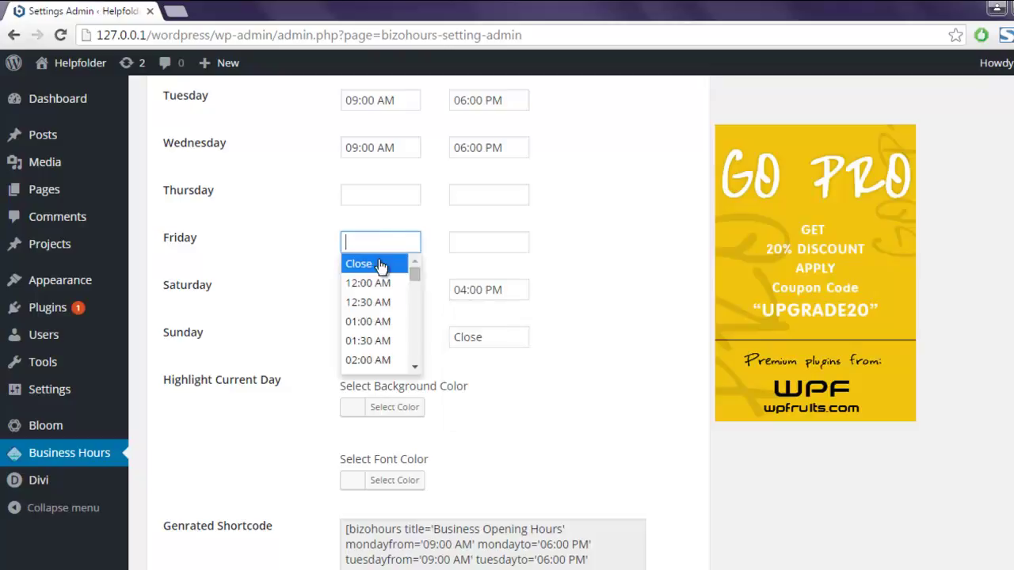
{"action": "left_click_drag", "start_coordinate": [415, 268], "coordinate": [415, 307]}
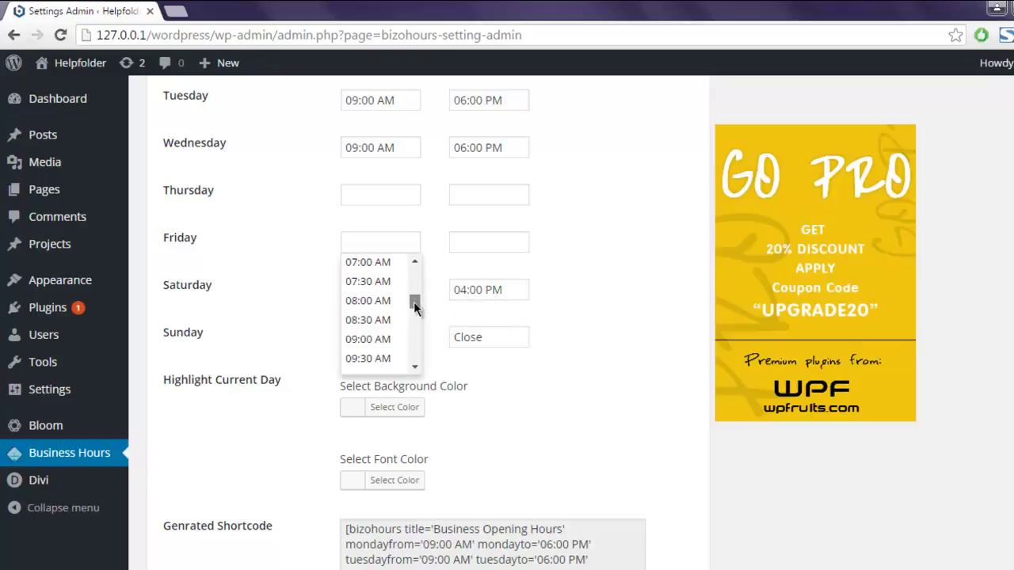
{"action": "left_click", "coordinate": [371, 339]}
{"action": "left_click", "coordinate": [503, 241]}
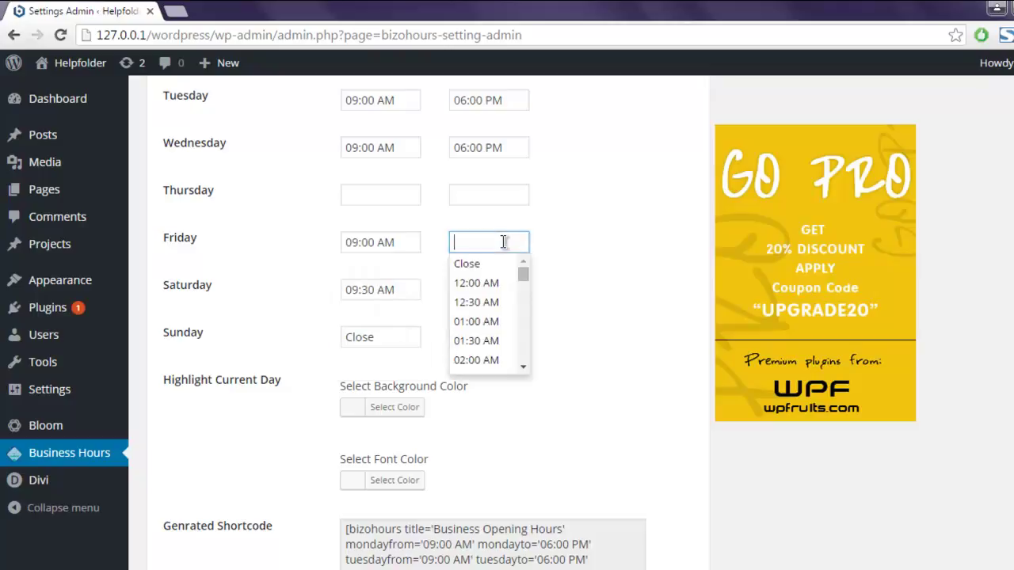
{"action": "left_click_drag", "start_coordinate": [521, 272], "coordinate": [523, 335]}
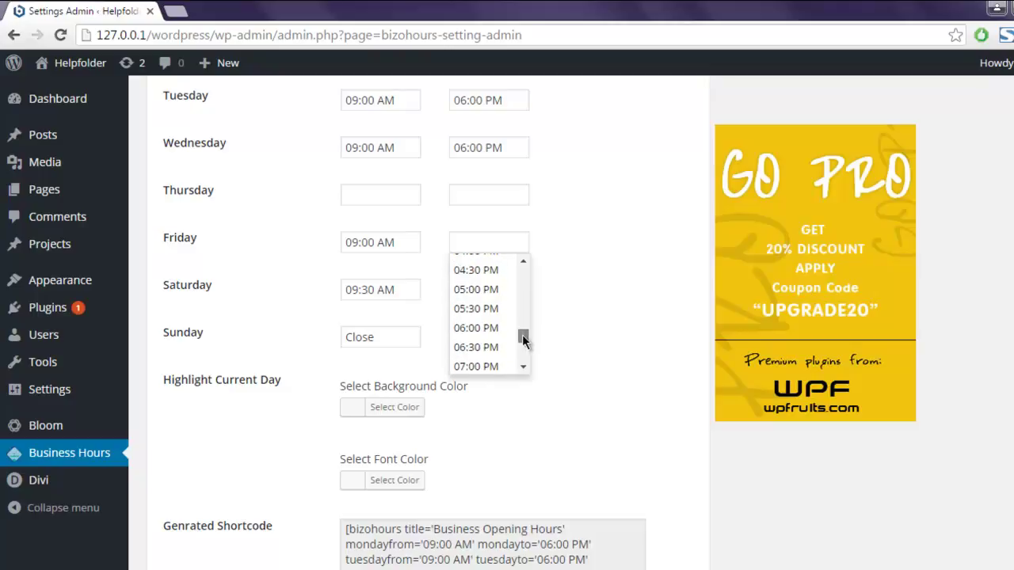
{"action": "left_click", "coordinate": [480, 324]}
Step: Set Thursday's hours to 09:00 AM–06:00 PM
{"action": "left_click", "coordinate": [405, 199]}
{"action": "left_click_drag", "start_coordinate": [414, 226], "coordinate": [418, 264]}
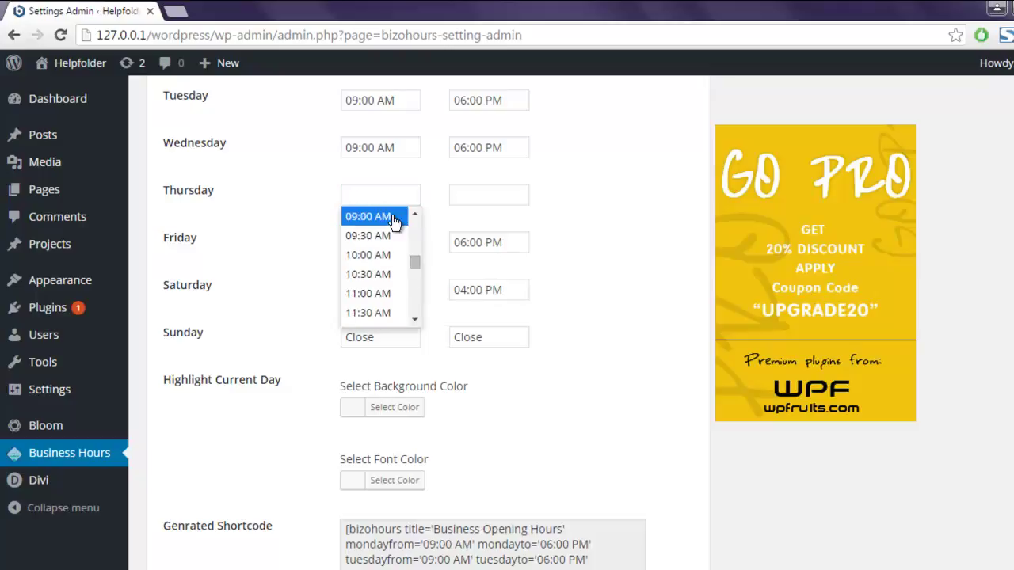
{"action": "left_click", "coordinate": [397, 216]}
{"action": "left_click", "coordinate": [522, 202]}
{"action": "left_click_drag", "start_coordinate": [524, 224], "coordinate": [527, 292]}
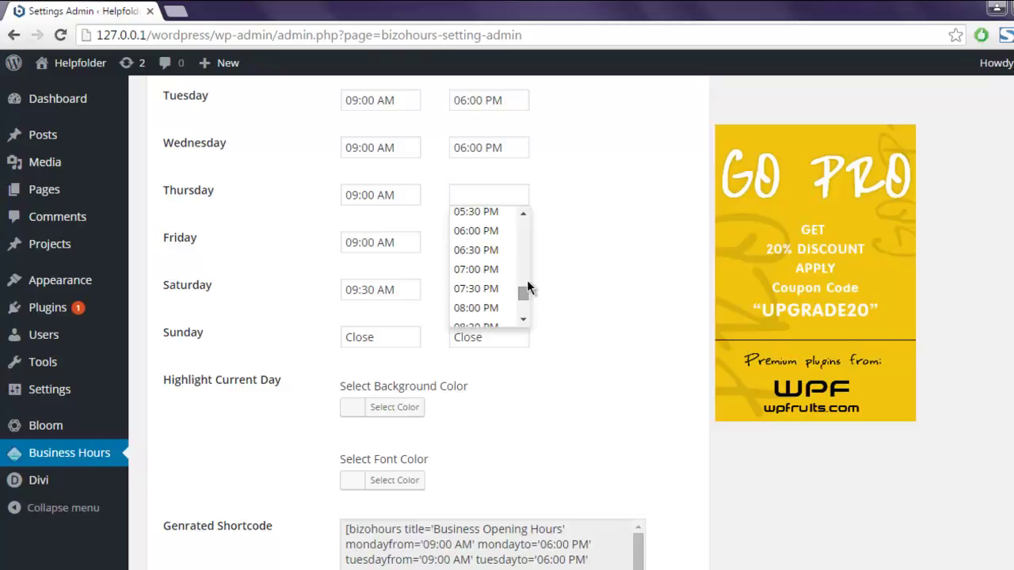
{"action": "left_click", "coordinate": [475, 231]}
{"action": "scroll", "coordinate": [611, 262], "scroll_direction": "up", "scroll_amount": 2}
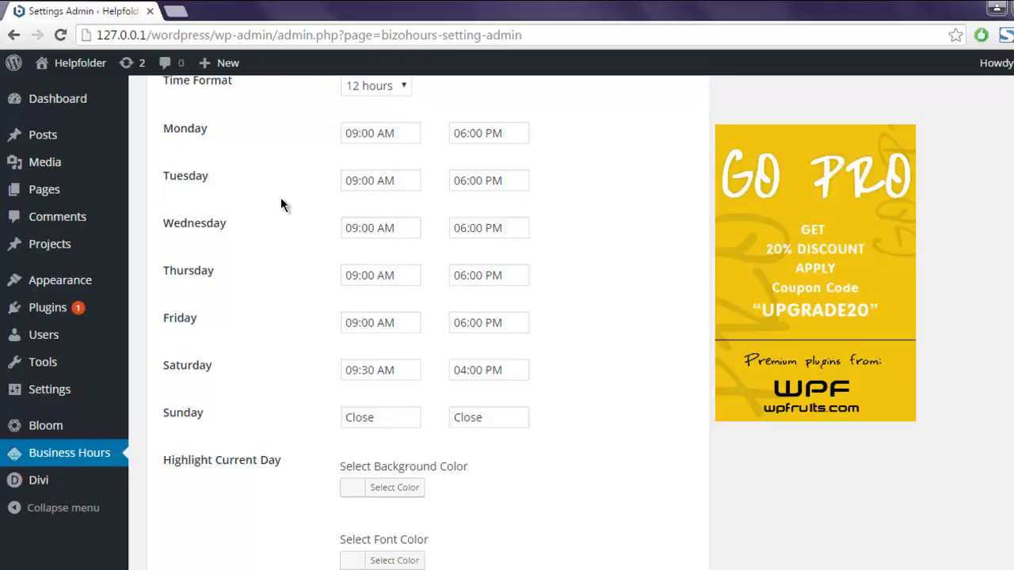
Step: Set the current-day highlight background colour to light green (#9dd67c)
{"action": "scroll", "coordinate": [602, 219], "scroll_direction": "down", "scroll_amount": 4}
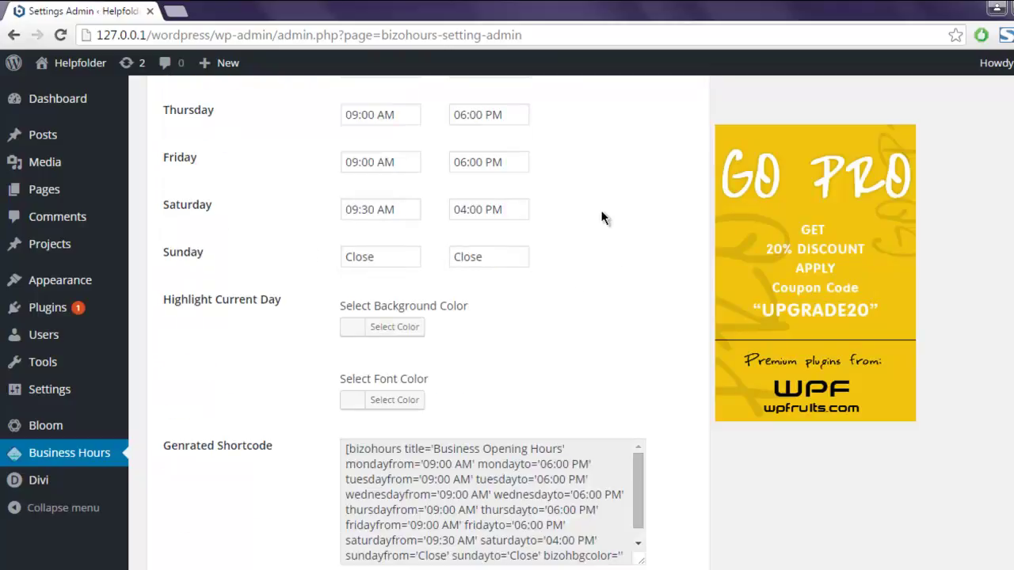
{"action": "scroll", "coordinate": [602, 219], "scroll_direction": "down", "scroll_amount": 2}
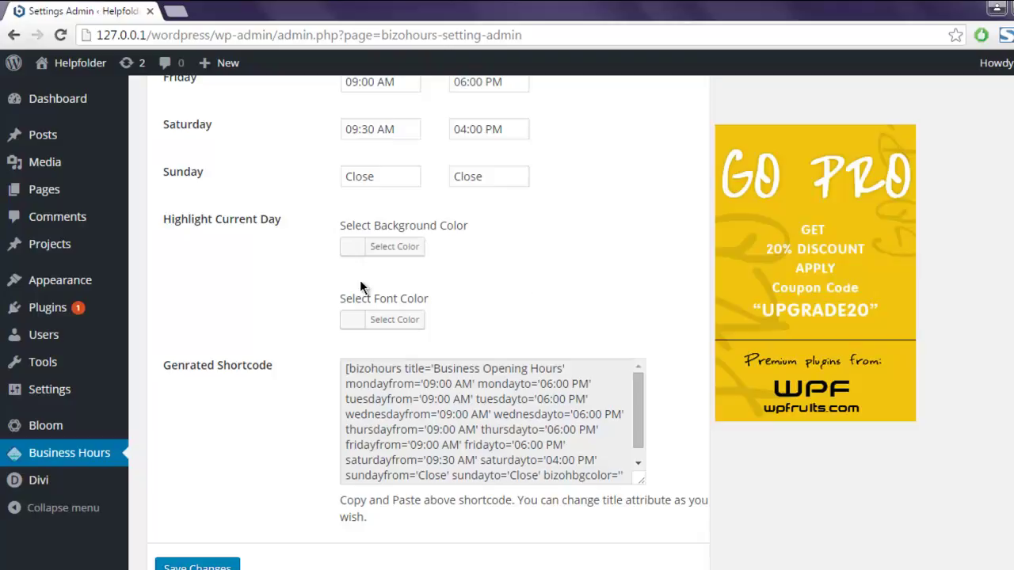
{"action": "left_click", "coordinate": [353, 248]}
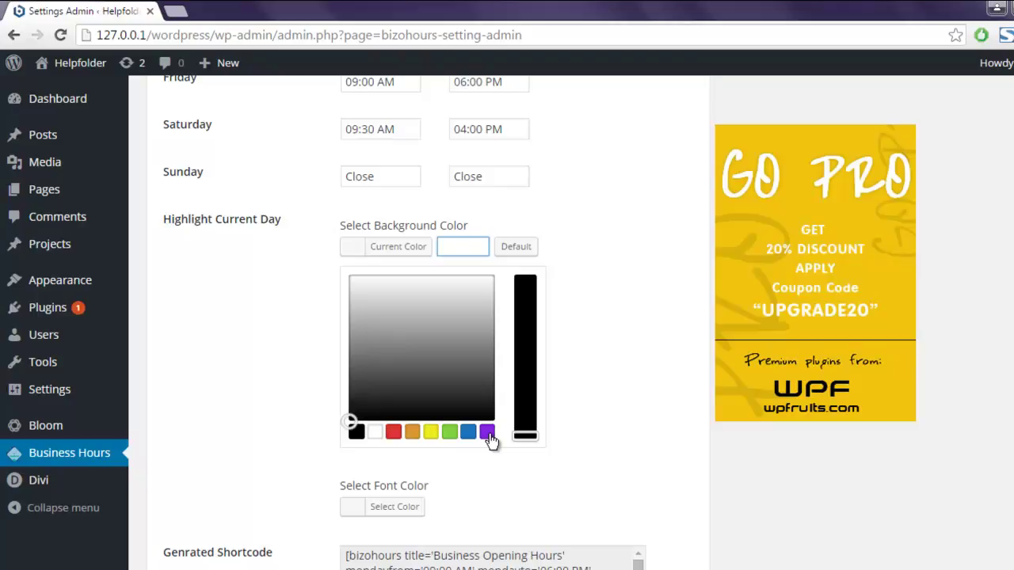
{"action": "left_click", "coordinate": [449, 432]}
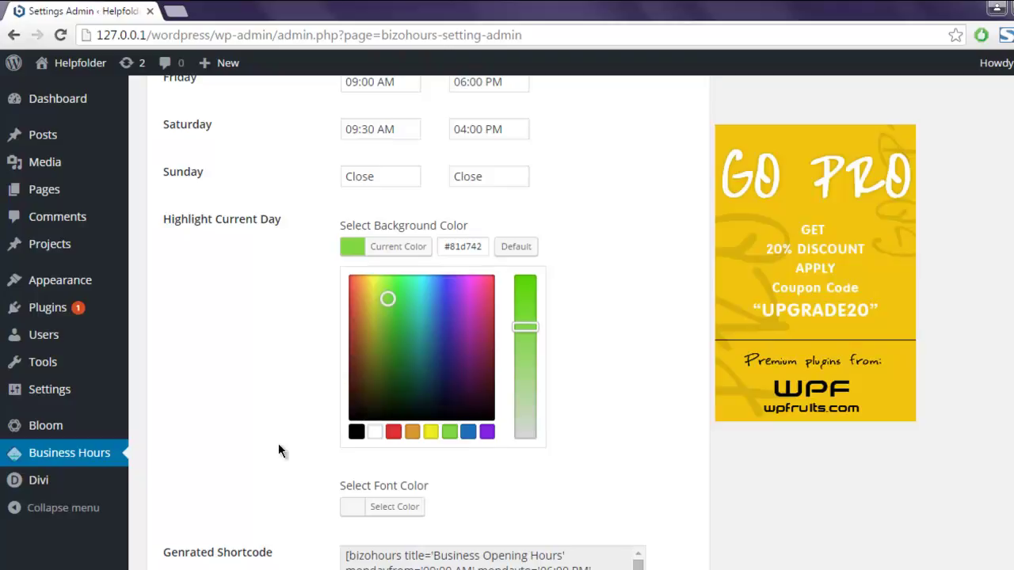
{"action": "left_click_drag", "start_coordinate": [527, 327], "coordinate": [525, 394]}
{"action": "left_click", "coordinate": [261, 268]}
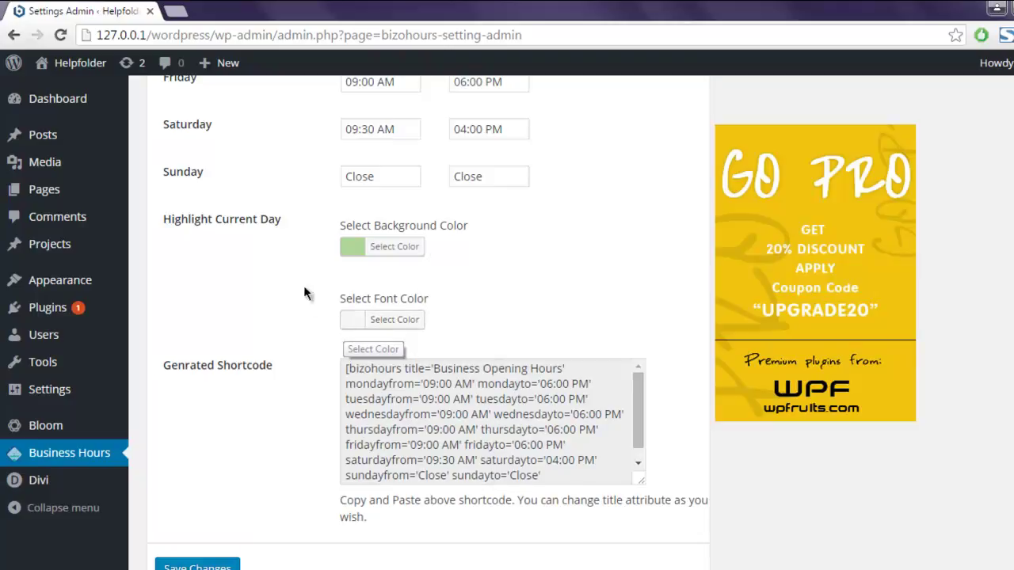
{"action": "scroll", "coordinate": [275, 335], "scroll_direction": "down", "scroll_amount": 1}
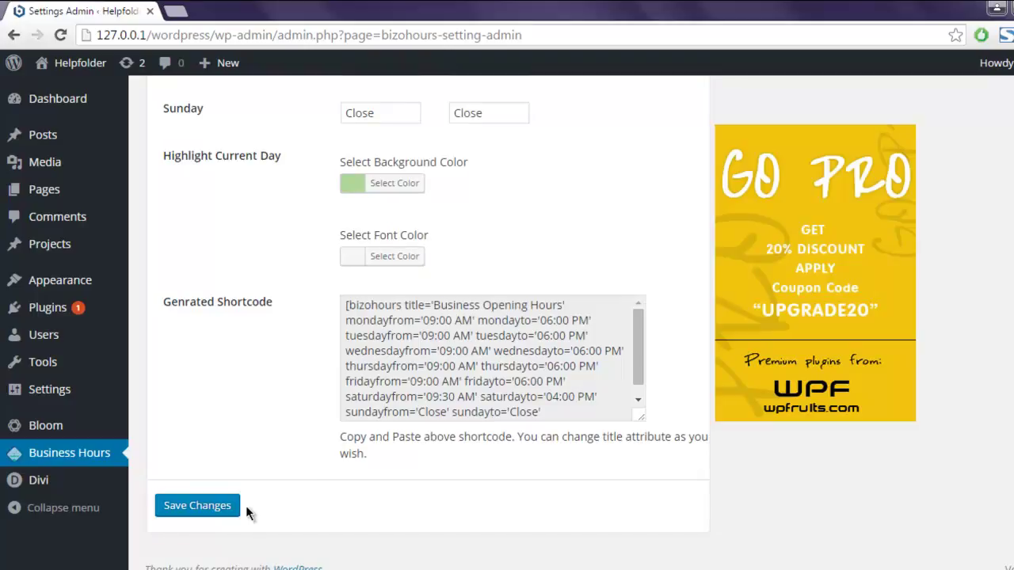
Step: Save the Business Hours settings and select the full generated bizhours shortcode for copying
{"action": "left_click", "coordinate": [204, 510]}
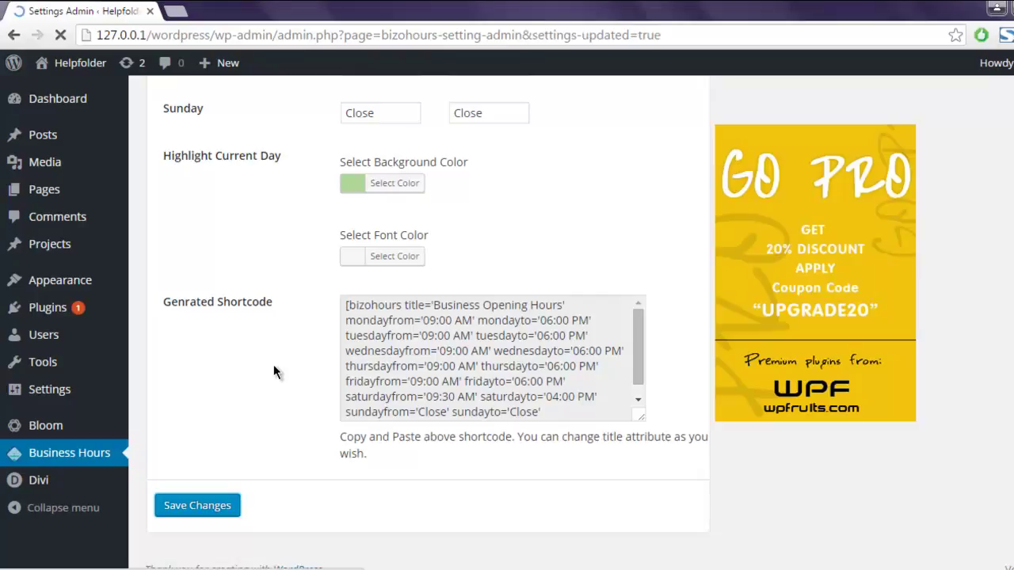
{"action": "scroll", "coordinate": [275, 366], "scroll_direction": "down", "scroll_amount": 1}
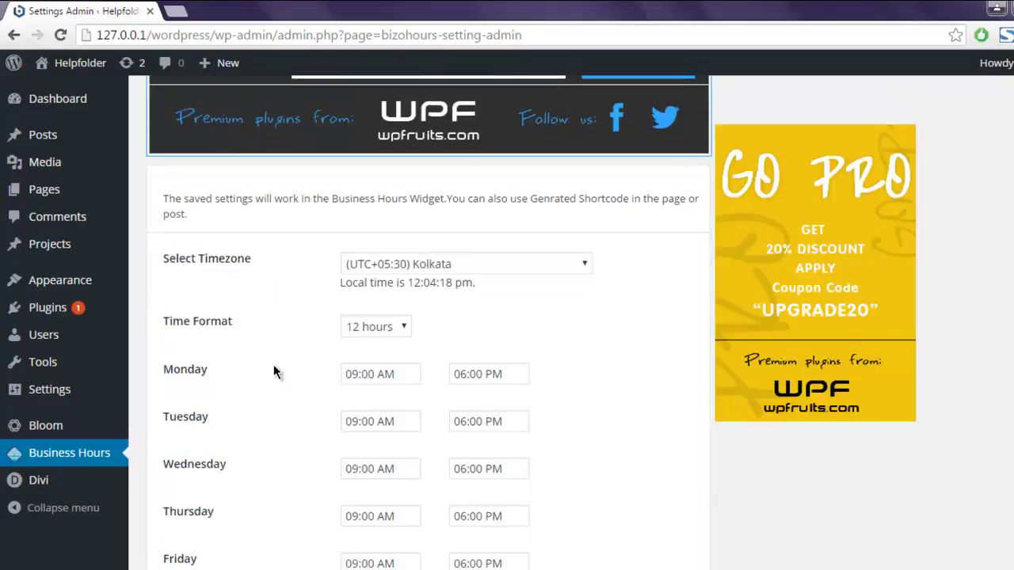
{"action": "scroll", "coordinate": [274, 366], "scroll_direction": "down", "scroll_amount": 3}
{"action": "scroll", "coordinate": [274, 366], "scroll_direction": "down", "scroll_amount": 4}
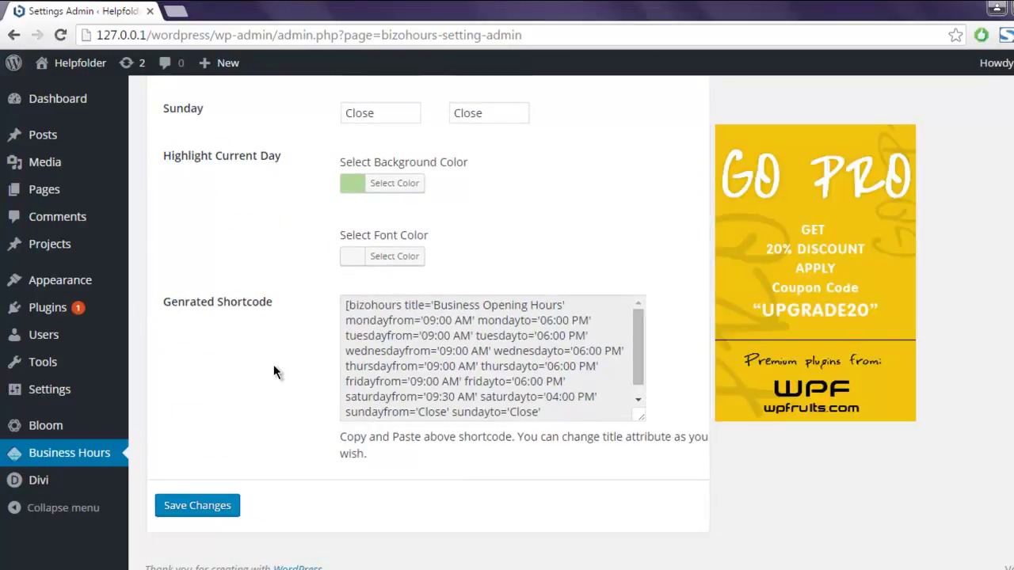
{"action": "mouse_move", "coordinate": [346, 305]}
{"action": "left_mouse_down"}
{"action": "mouse_move", "coordinate": [411, 311]}
{"action": "mouse_move", "coordinate": [552, 441]}
{"action": "left_mouse_up"}
{"action": "key", "text": "ctrl+c"}
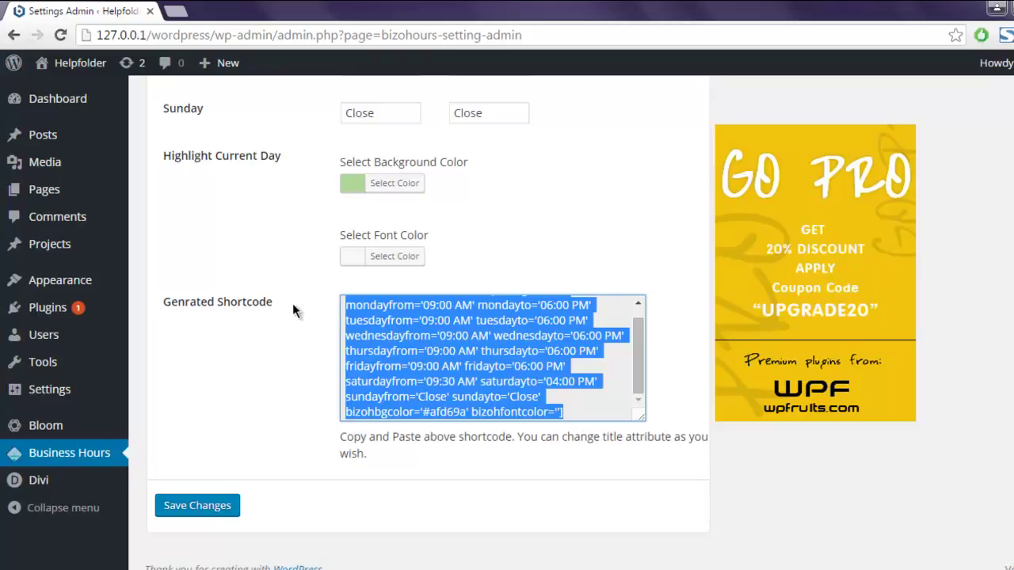
{"action": "mouse_move", "coordinate": [43, 135]}
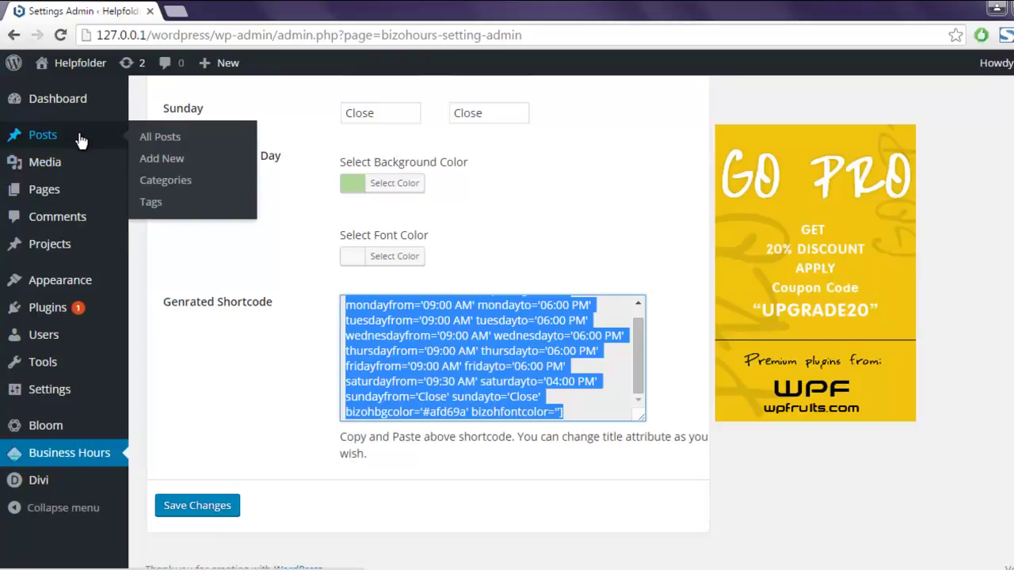
Step: Open the Hello world! post for editing from the posts list
{"action": "left_click", "coordinate": [157, 134]}
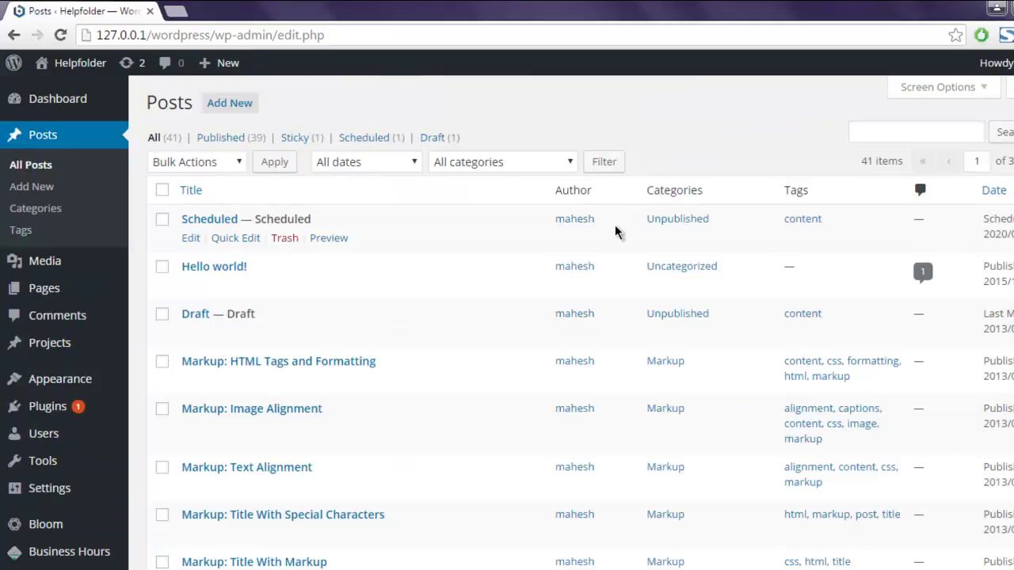
{"action": "mouse_move", "coordinate": [214, 273]}
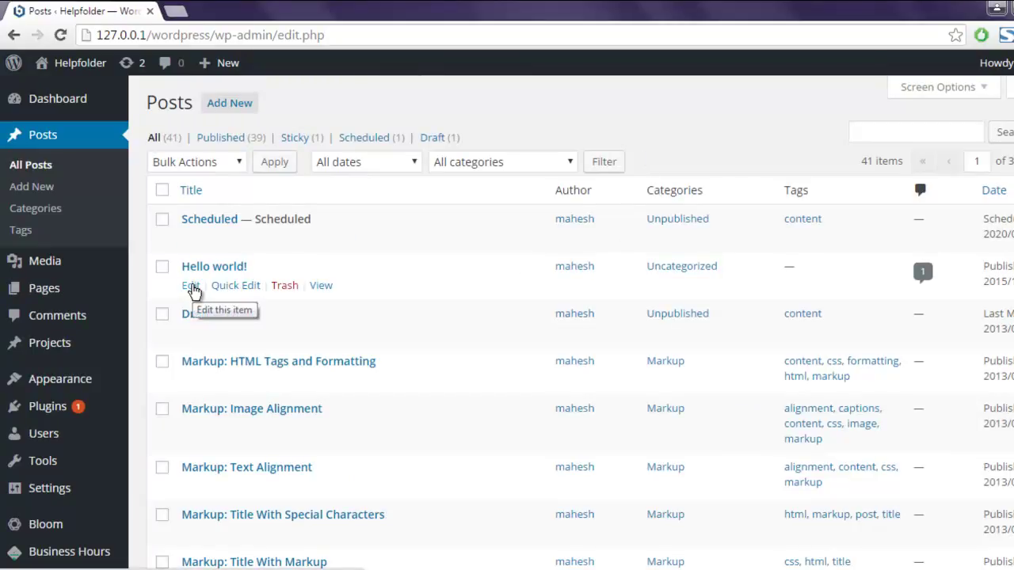
{"action": "left_click", "coordinate": [191, 287]}
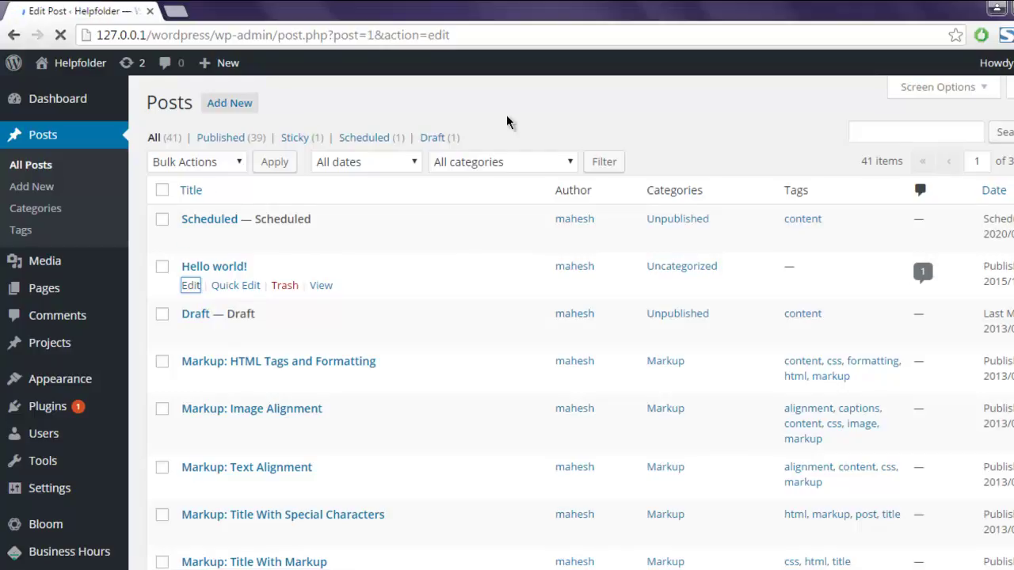
{"action": "scroll", "coordinate": [531, 185], "scroll_direction": "down", "scroll_amount": 2}
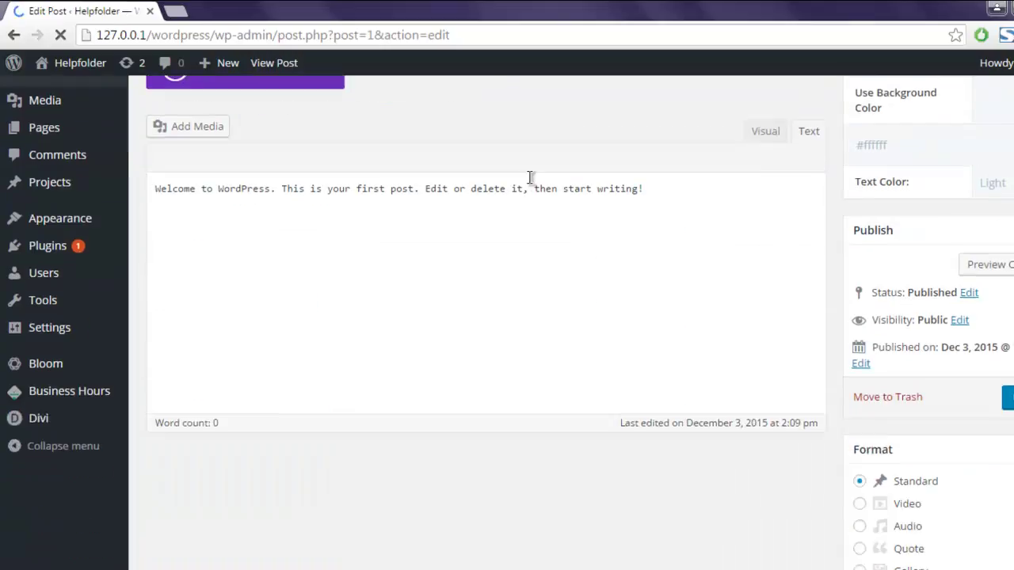
{"action": "scroll", "coordinate": [534, 177], "scroll_direction": "down", "scroll_amount": 1}
Step: Paste the bizhours shortcode below the welcome line and update the post
{"action": "left_click", "coordinate": [672, 118]}
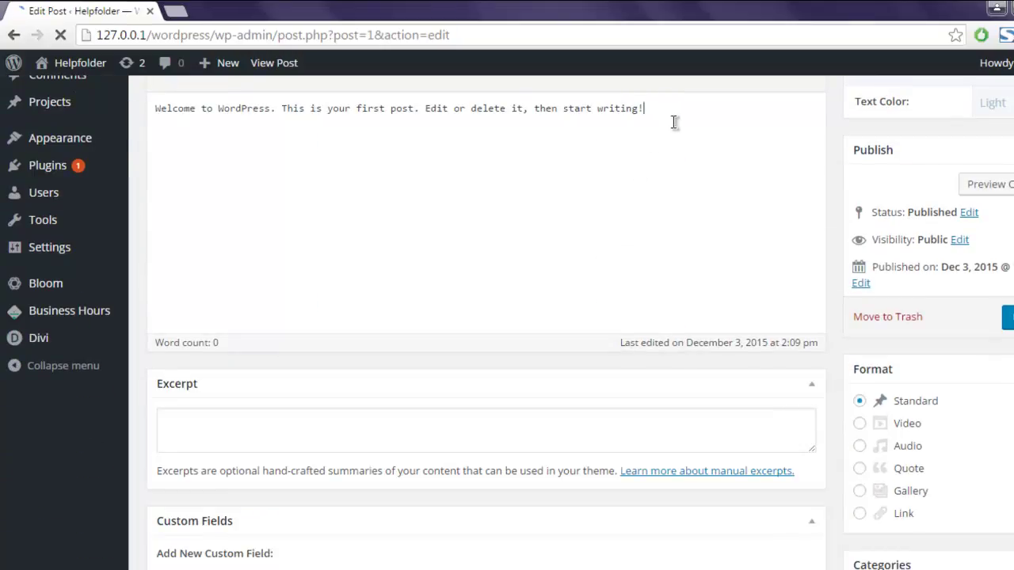
{"action": "key", "text": "Return"}
{"action": "key", "text": "Return"}
{"action": "scroll", "coordinate": [689, 200], "scroll_direction": "up", "scroll_amount": 4}
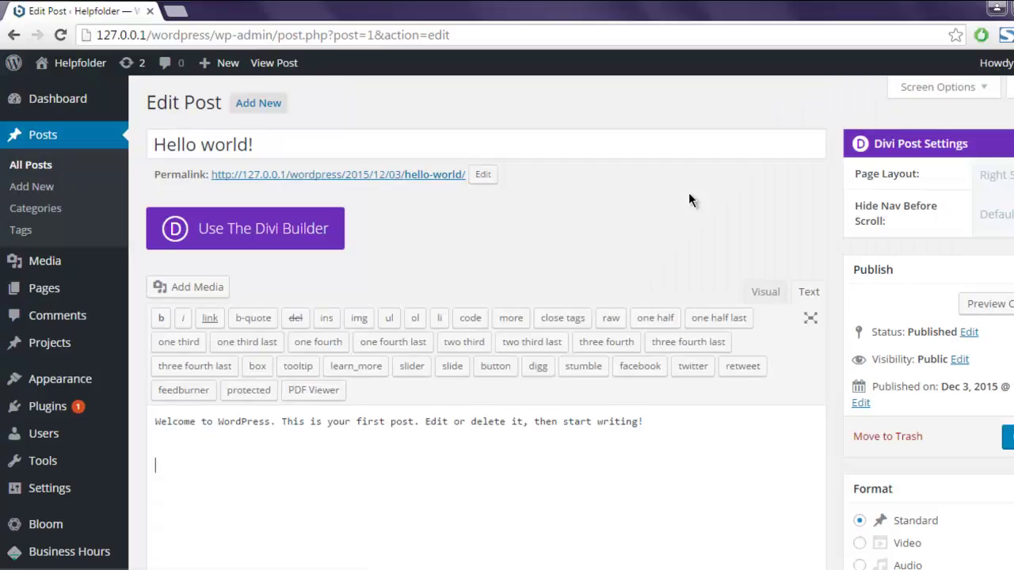
{"action": "scroll", "coordinate": [688, 194], "scroll_direction": "down", "scroll_amount": 3}
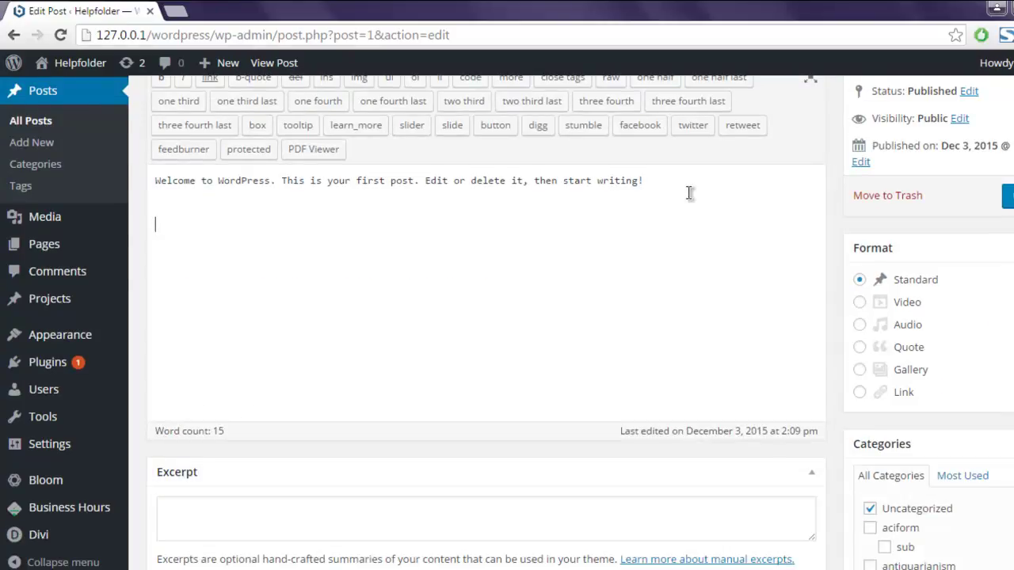
{"action": "key", "text": "ctrl+v"}
{"action": "scroll", "coordinate": [685, 272], "scroll_direction": "up", "scroll_amount": 3}
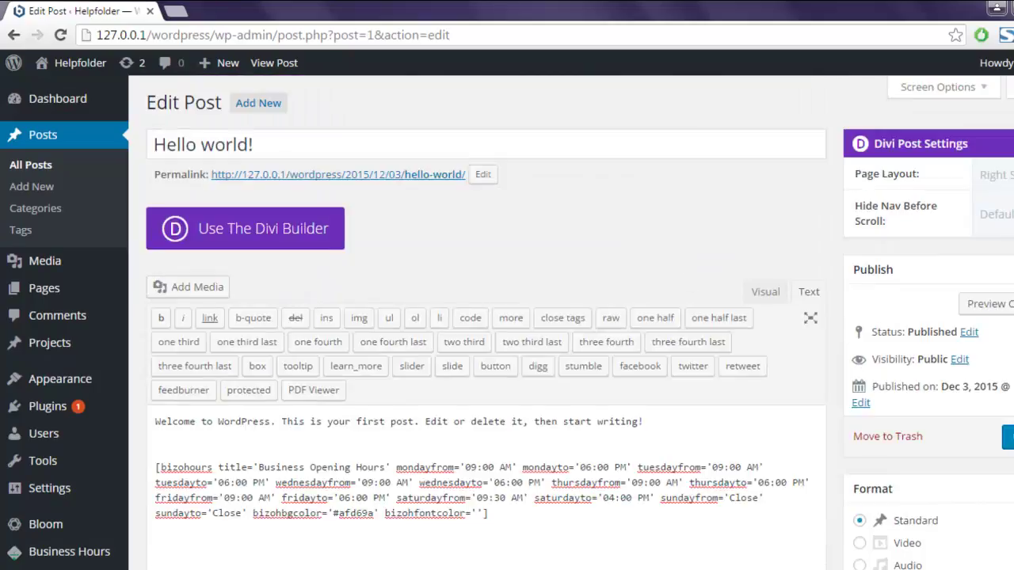
{"action": "left_click", "coordinate": [1008, 437]}
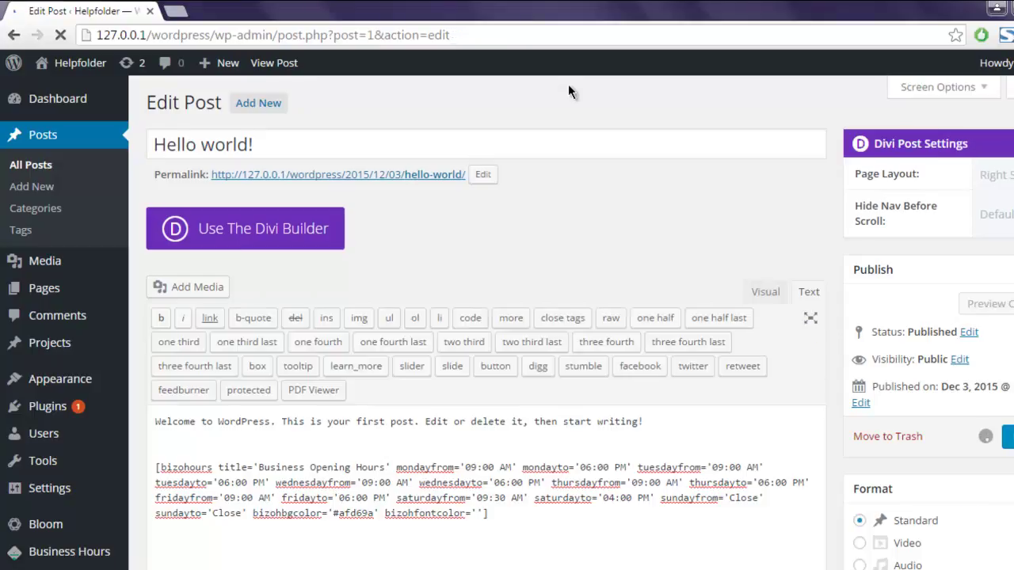
Step: Open the updated Hello world! post in a new tab and view its Business Opening Hours table
{"action": "right_click", "coordinate": [267, 141]}
{"action": "left_click", "coordinate": [305, 151]}
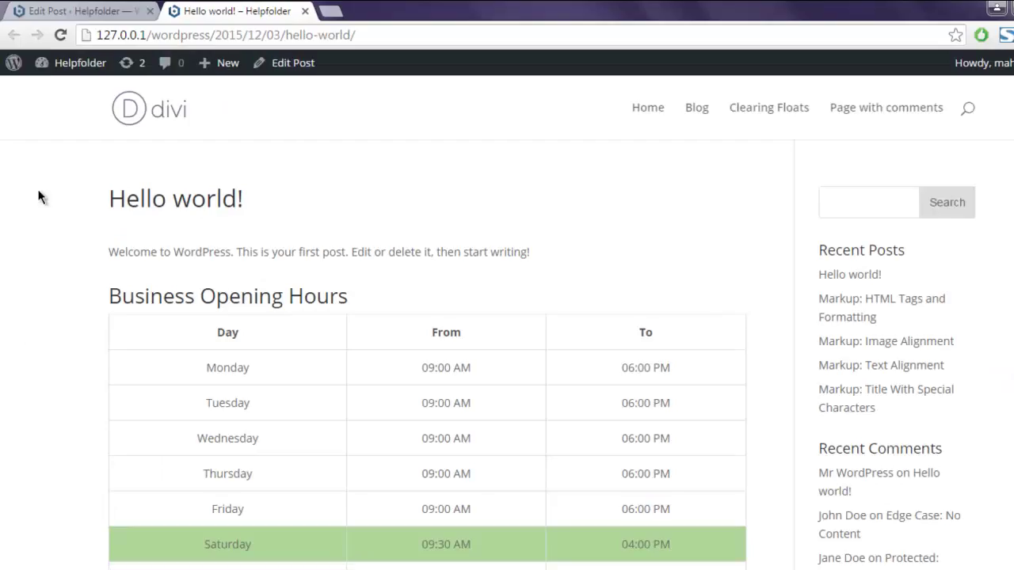
{"action": "scroll", "coordinate": [39, 194], "scroll_direction": "down", "scroll_amount": 2}
{"action": "scroll", "coordinate": [39, 197], "scroll_direction": "up", "scroll_amount": 1}
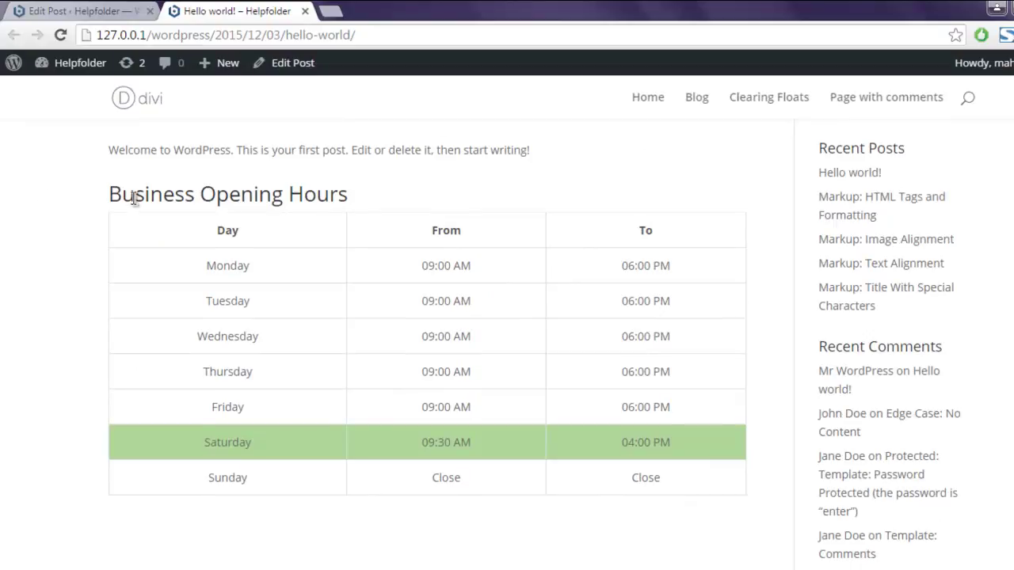
{"action": "triple_click", "coordinate": [217, 194]}
{"action": "left_click", "coordinate": [374, 199]}
Step: Inspect Saturday's green-highlighted 09:30 AM row, then return to the Edit Post tab
{"action": "left_click_drag", "start_coordinate": [210, 453], "coordinate": [308, 448]}
{"action": "left_click_drag", "start_coordinate": [422, 443], "coordinate": [490, 445]}
{"action": "mouse_move", "coordinate": [616, 446]}
{"action": "left_mouse_down"}
{"action": "mouse_move", "coordinate": [668, 446]}
{"action": "mouse_move", "coordinate": [178, 436]}
{"action": "left_mouse_up"}
{"action": "left_click", "coordinate": [178, 436]}
{"action": "scroll", "coordinate": [31, 414], "scroll_direction": "up", "scroll_amount": 3}
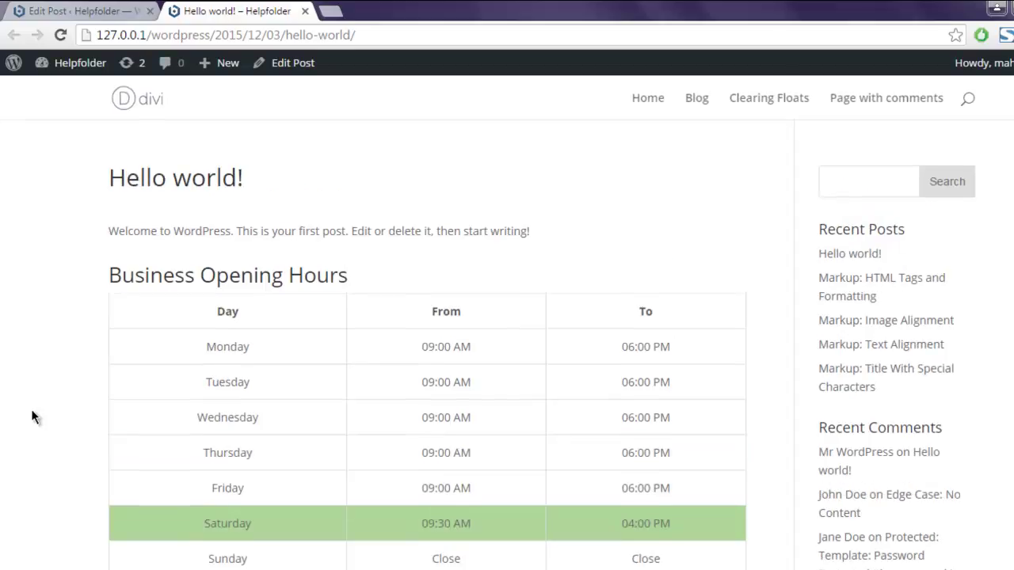
{"action": "scroll", "coordinate": [31, 418], "scroll_direction": "down", "scroll_amount": 2}
{"action": "scroll", "coordinate": [32, 416], "scroll_direction": "down", "scroll_amount": 1}
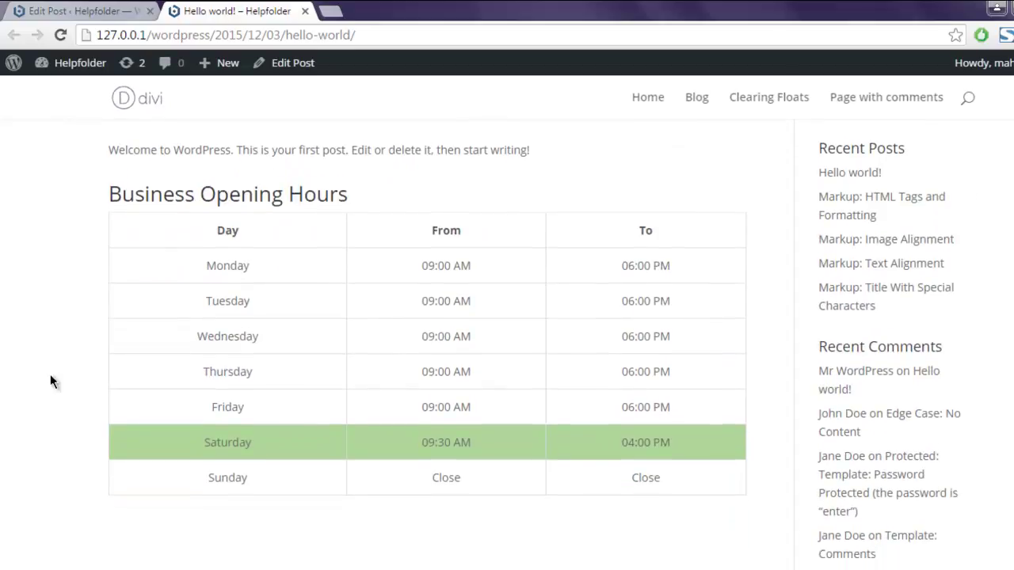
{"action": "left_click", "coordinate": [95, 12]}
{"action": "mouse_move", "coordinate": [60, 379]}
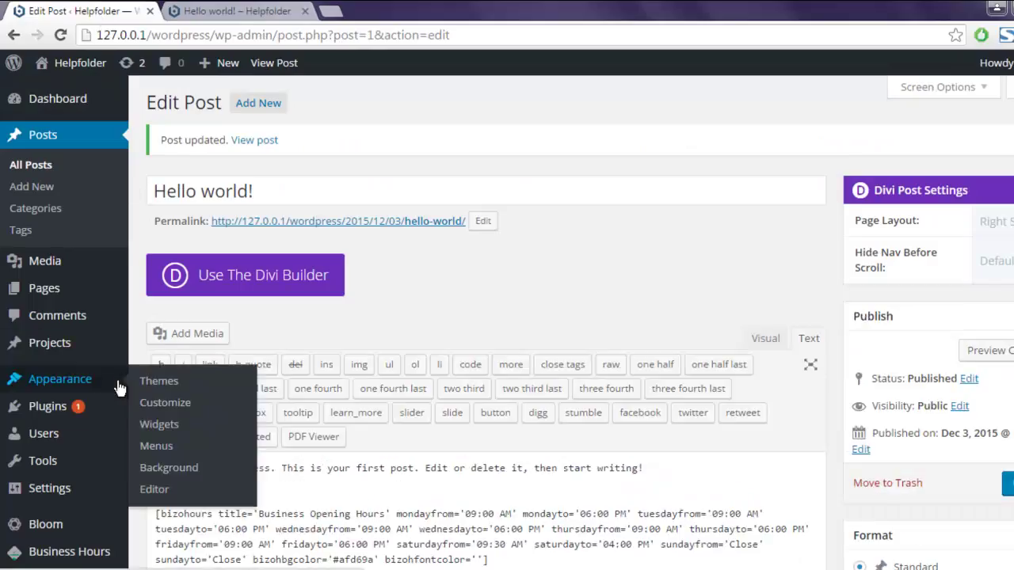
Step: Add the Business Opening Hours widget to the Sidebar below Search and save it
{"action": "left_click", "coordinate": [162, 424]}
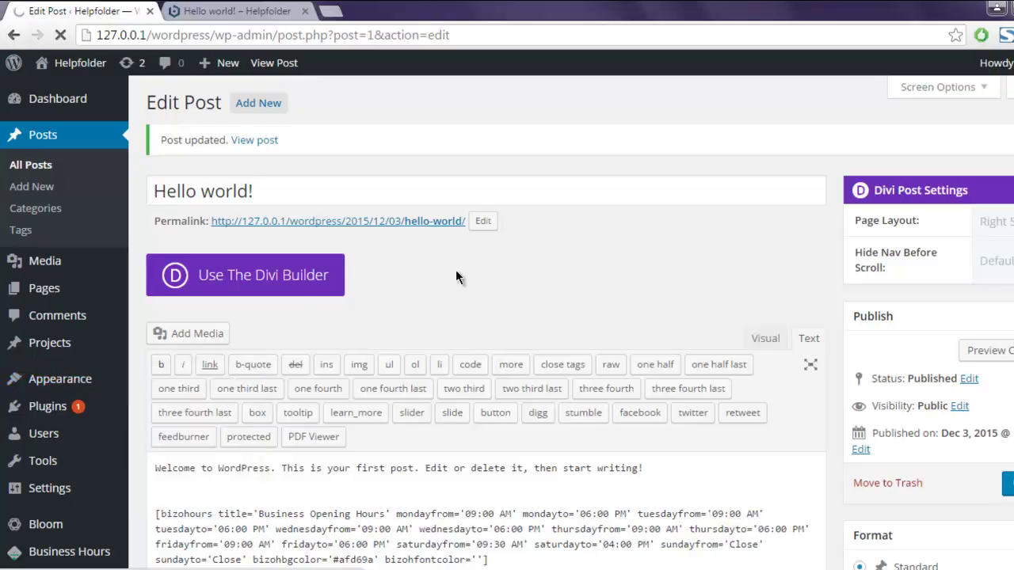
{"action": "left_click", "coordinate": [236, 10]}
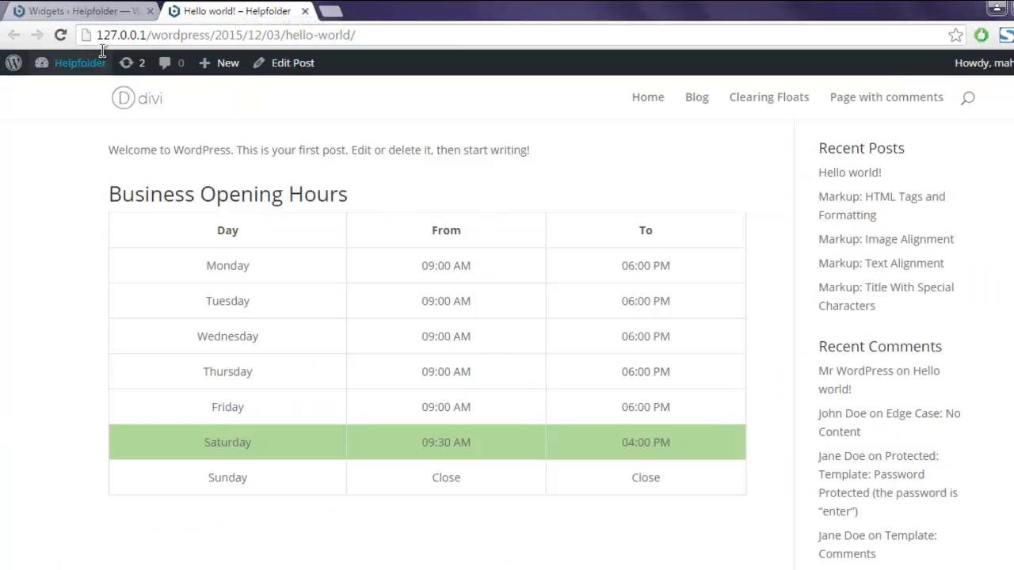
{"action": "left_click", "coordinate": [93, 11]}
{"action": "scroll", "coordinate": [507, 317], "scroll_direction": "down", "scroll_amount": 1}
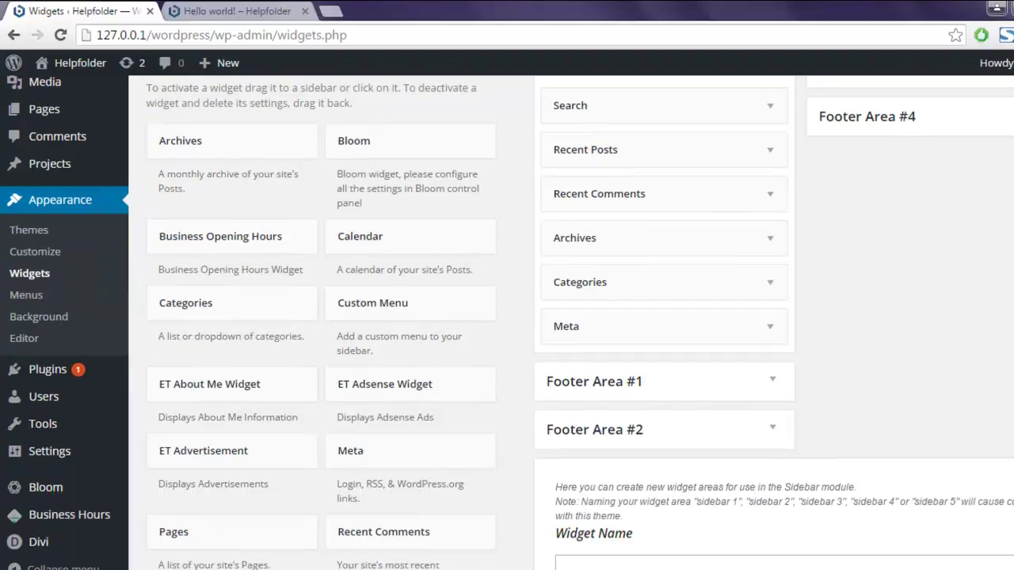
{"action": "scroll", "coordinate": [198, 254], "scroll_direction": "up", "scroll_amount": 1}
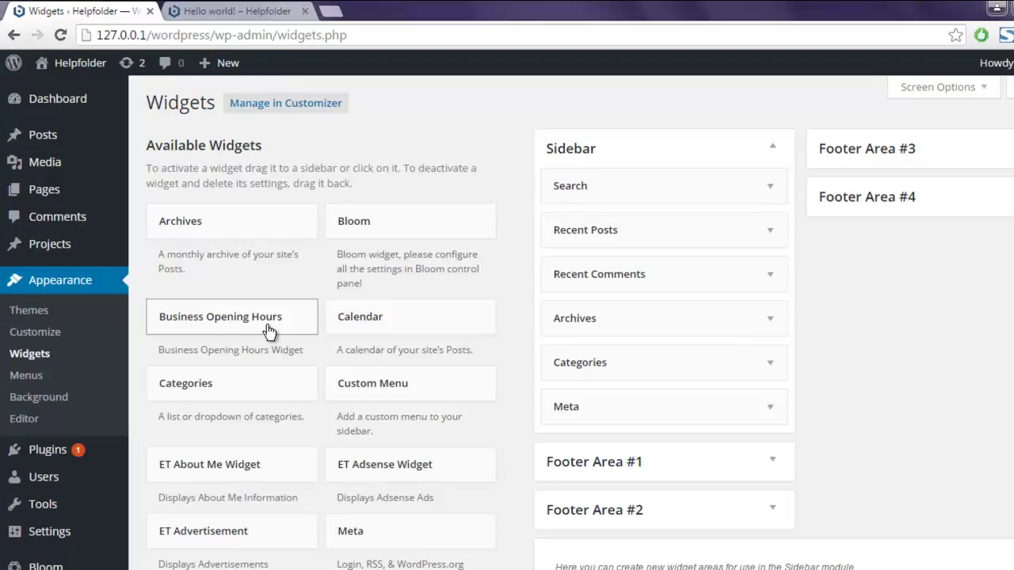
{"action": "mouse_move", "coordinate": [269, 331]}
{"action": "left_mouse_down"}
{"action": "mouse_move", "coordinate": [665, 226]}
{"action": "mouse_move", "coordinate": [641, 229]}
{"action": "left_mouse_up"}
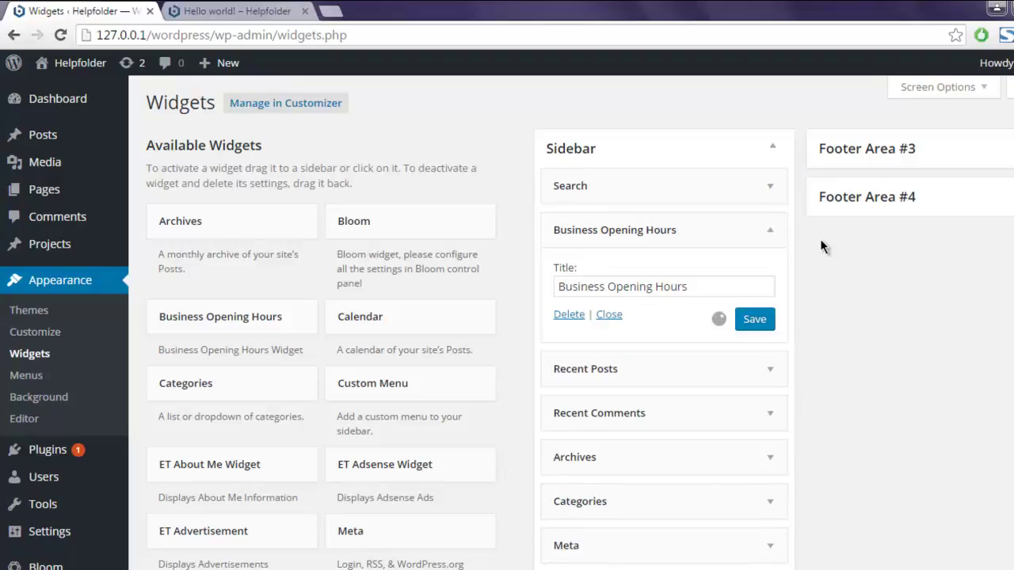
{"action": "left_click", "coordinate": [759, 319]}
Step: Open the blog home page from the post tab and find the Business Opening Hours sidebar heading
{"action": "left_click", "coordinate": [230, 11]}
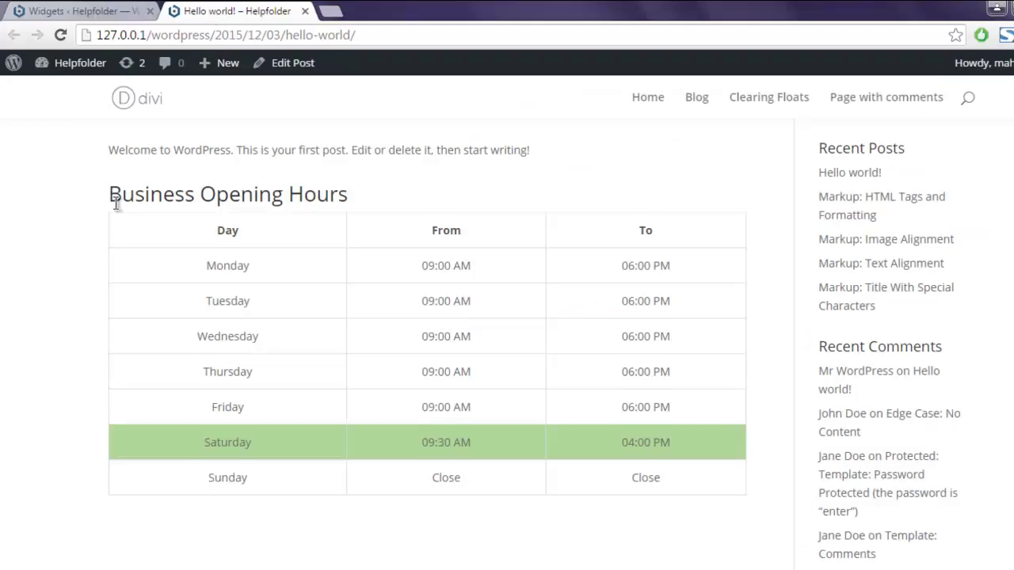
{"action": "scroll", "coordinate": [115, 202], "scroll_direction": "up", "scroll_amount": 2}
{"action": "left_click", "coordinate": [142, 107]}
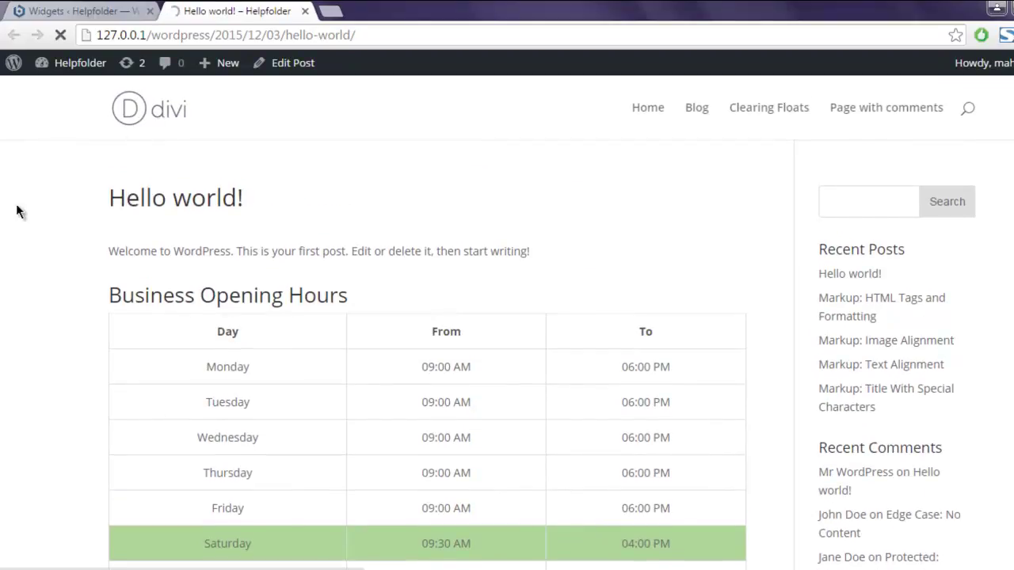
{"action": "scroll", "coordinate": [20, 211], "scroll_direction": "down", "scroll_amount": 2}
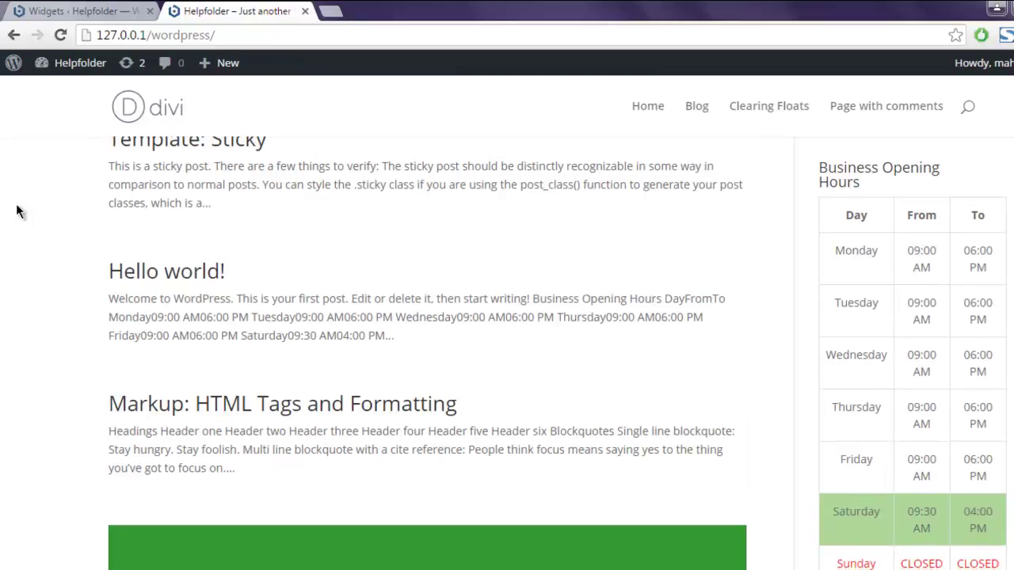
{"action": "left_click_drag", "start_coordinate": [816, 148], "coordinate": [881, 149]}
{"action": "left_click", "coordinate": [893, 161]}
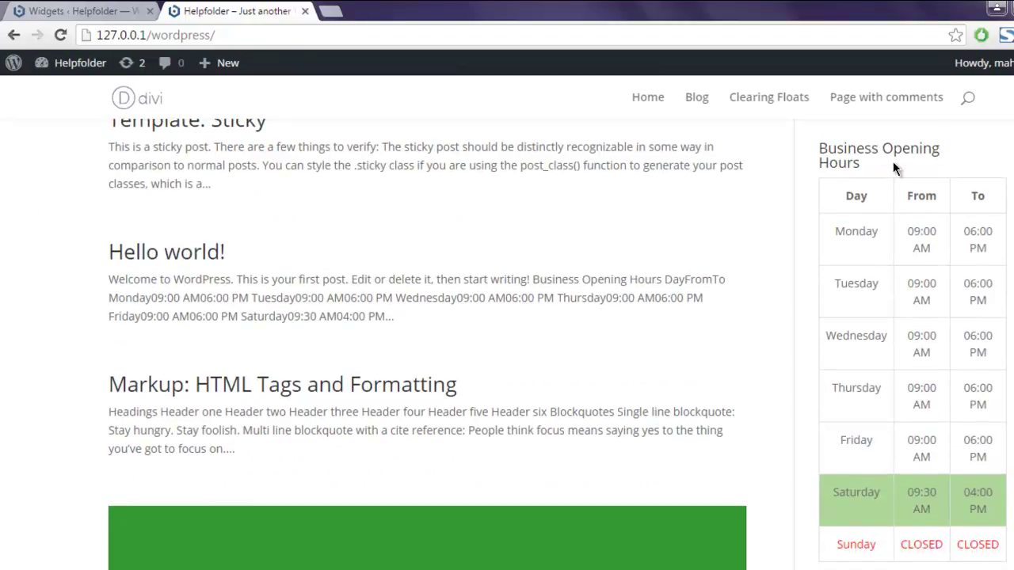
Step: Check the sidebar table rows from Day to Friday and the green-highlighted Saturday row
{"action": "mouse_move", "coordinate": [858, 196]}
{"action": "left_mouse_down"}
{"action": "mouse_move", "coordinate": [1000, 474]}
{"action": "mouse_move", "coordinate": [939, 406]}
{"action": "mouse_move", "coordinate": [840, 194]}
{"action": "left_mouse_up"}
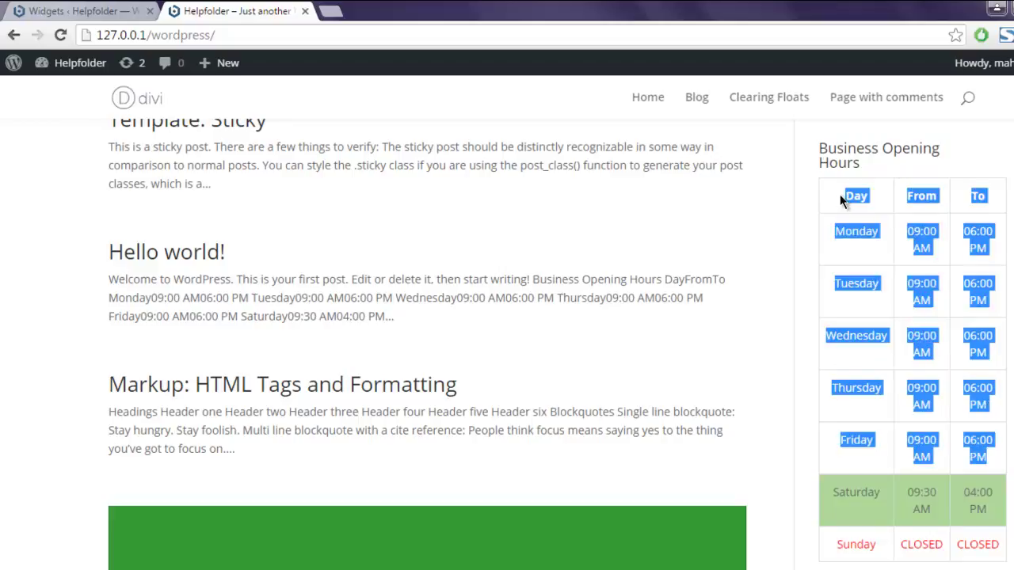
{"action": "left_click", "coordinate": [840, 195]}
{"action": "scroll", "coordinate": [837, 280], "scroll_direction": "down", "scroll_amount": 1}
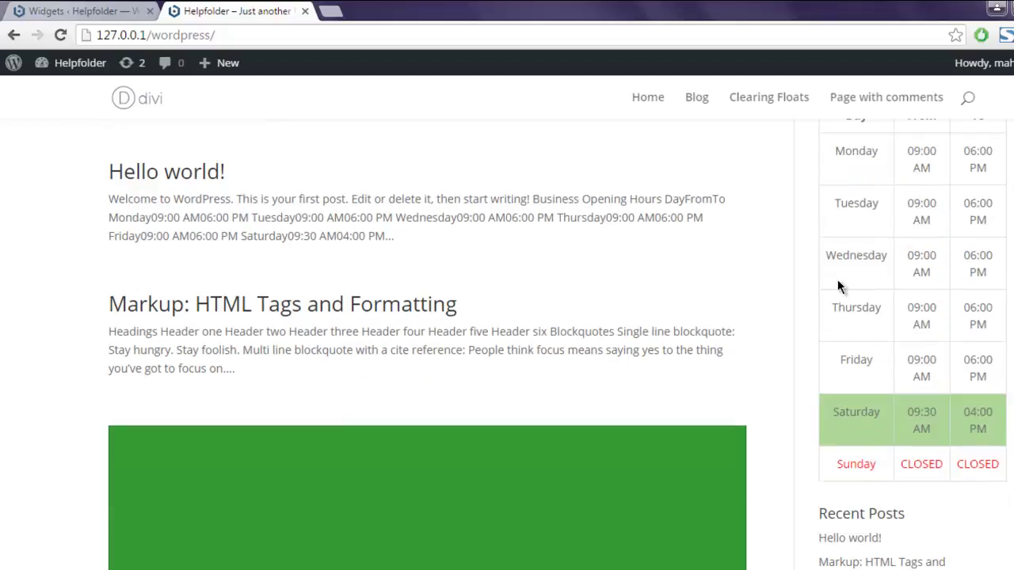
{"action": "mouse_move", "coordinate": [833, 409]}
{"action": "left_mouse_down"}
{"action": "mouse_move", "coordinate": [995, 434]}
{"action": "mouse_move", "coordinate": [829, 406]}
{"action": "left_mouse_up"}
{"action": "left_click", "coordinate": [829, 405]}
{"action": "scroll", "coordinate": [820, 345], "scroll_direction": "up", "scroll_amount": 1}
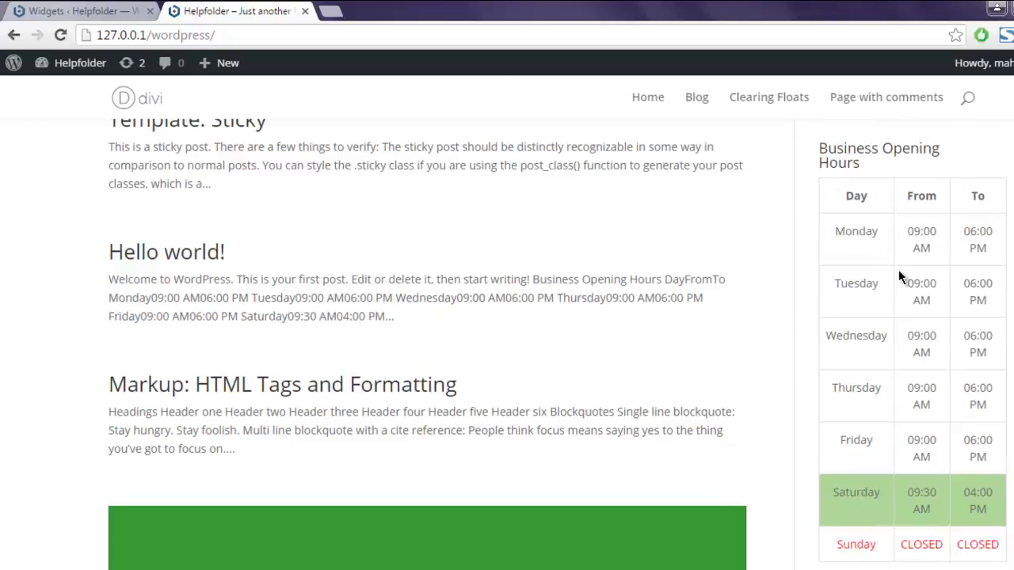
{"action": "scroll", "coordinate": [714, 333], "scroll_direction": "up", "scroll_amount": 2}
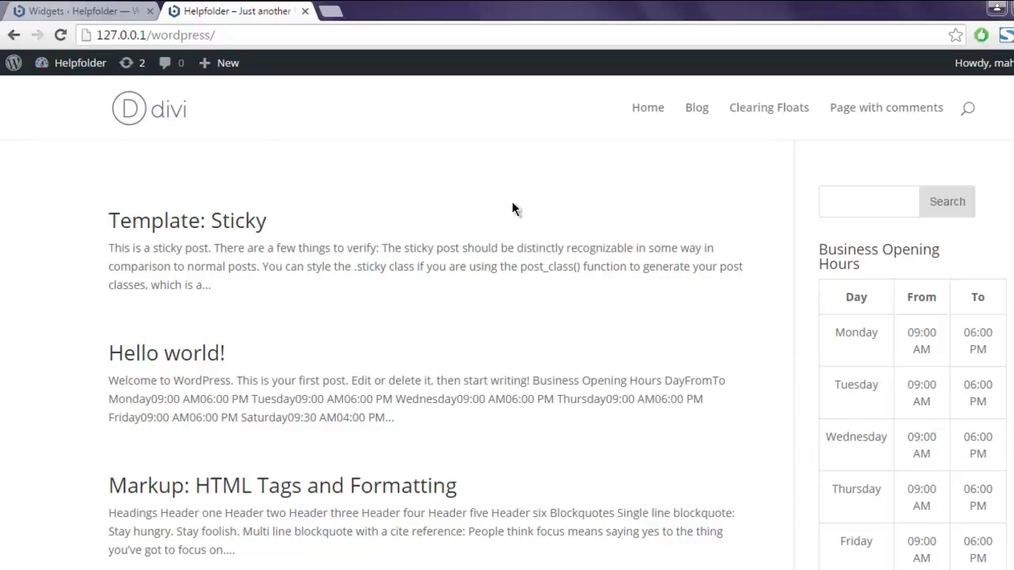
Step: Scroll the home page to review the full opening-hours table, with Sunday shown closed
{"action": "scroll", "coordinate": [611, 213], "scroll_direction": "down", "scroll_amount": 2}
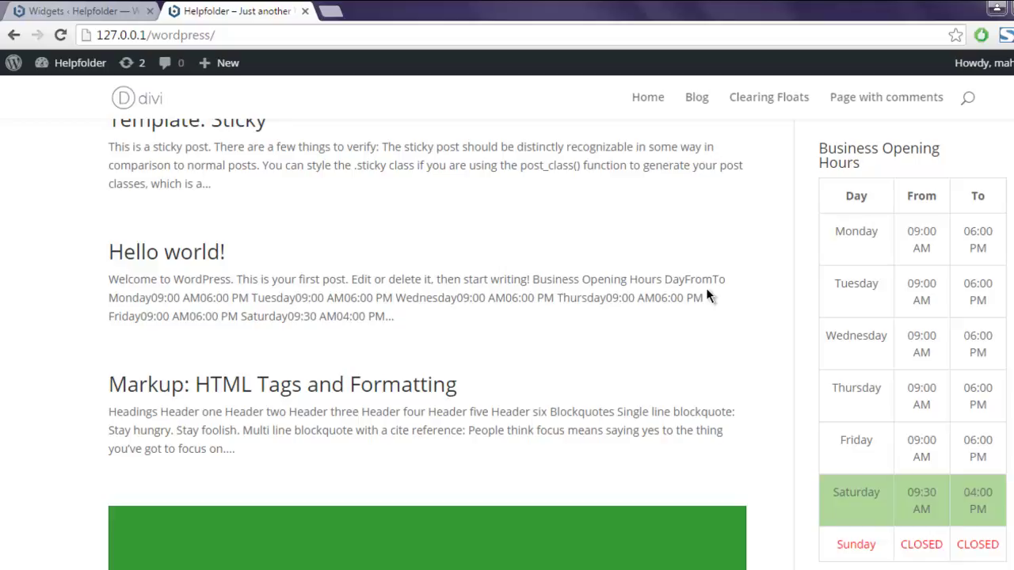
{"action": "scroll", "coordinate": [708, 295], "scroll_direction": "down", "scroll_amount": 3}
{"action": "scroll", "coordinate": [707, 294], "scroll_direction": "down", "scroll_amount": 10}
{"action": "scroll", "coordinate": [707, 295], "scroll_direction": "down", "scroll_amount": 5}
{"action": "scroll", "coordinate": [707, 295], "scroll_direction": "down", "scroll_amount": 5}
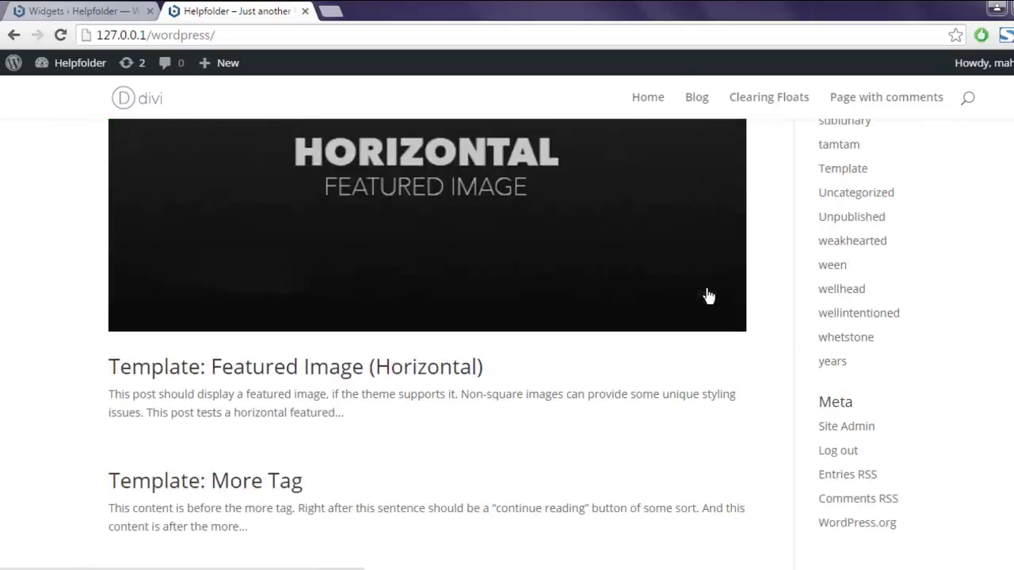
{"action": "scroll", "coordinate": [708, 295], "scroll_direction": "down", "scroll_amount": 2}
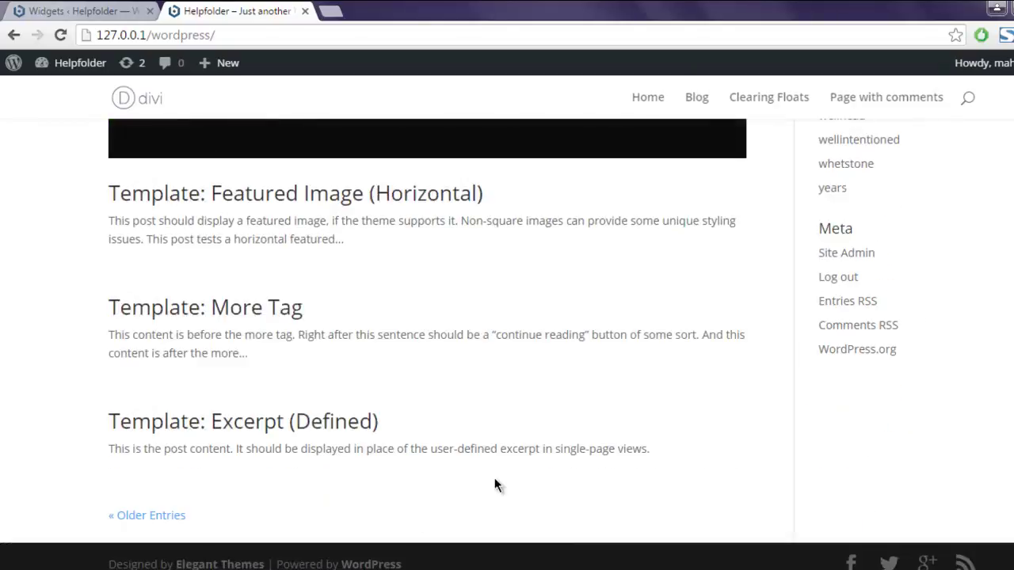
{"action": "scroll", "coordinate": [495, 485], "scroll_direction": "up", "scroll_amount": 6}
{"action": "scroll", "coordinate": [494, 485], "scroll_direction": "up", "scroll_amount": 3}
{"action": "scroll", "coordinate": [494, 486], "scroll_direction": "up", "scroll_amount": 10}
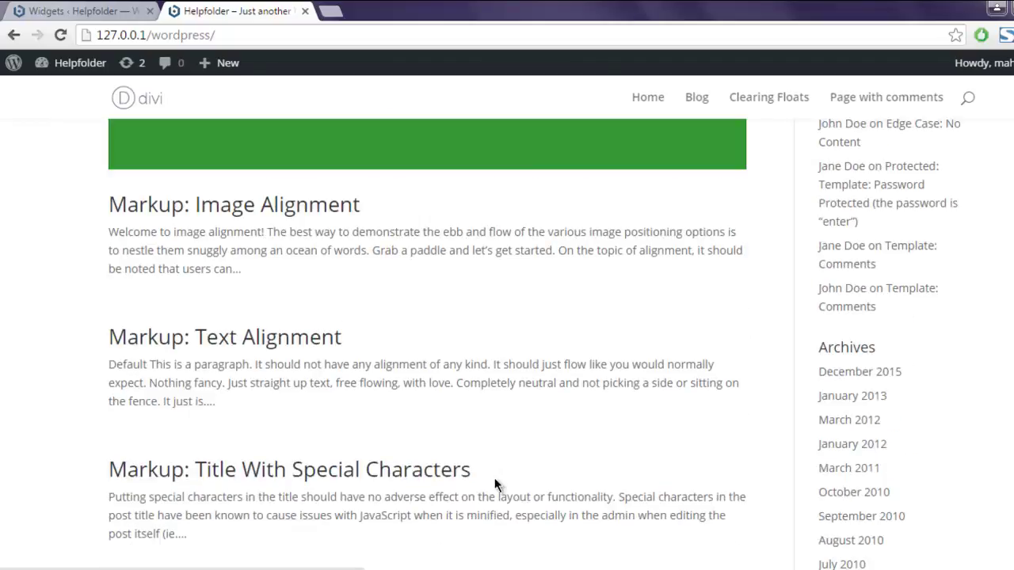
{"action": "scroll", "coordinate": [494, 486], "scroll_direction": "up", "scroll_amount": 5}
{"action": "scroll", "coordinate": [494, 482], "scroll_direction": "up", "scroll_amount": 5}
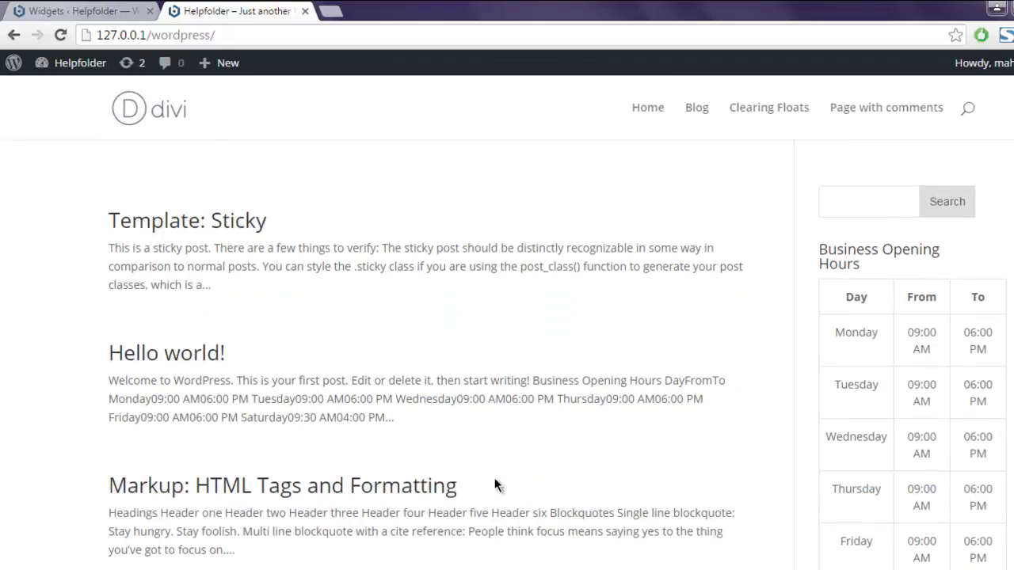
{"action": "scroll", "coordinate": [495, 486], "scroll_direction": "down", "scroll_amount": 1}
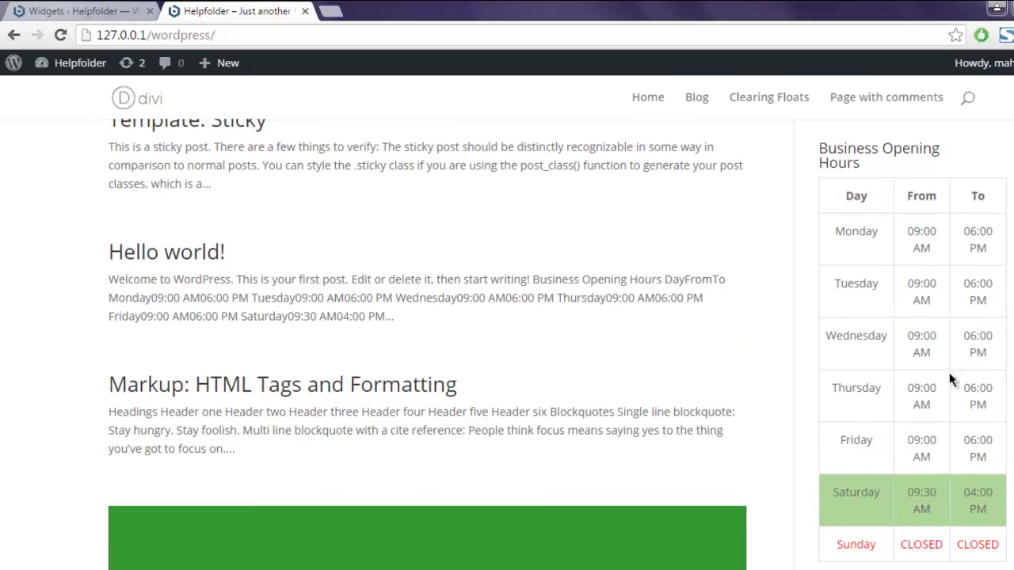